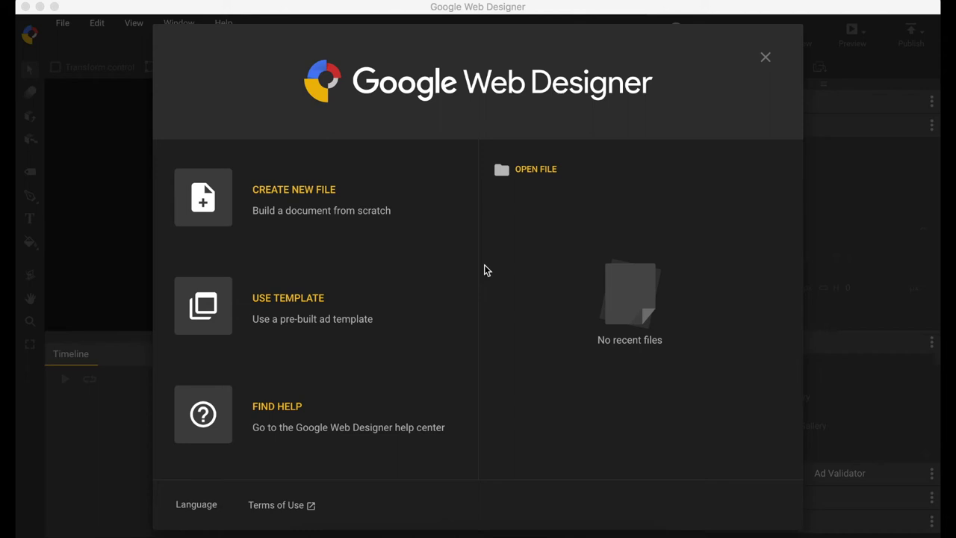
- Quick Look the 'toys r us banner sample' video in Finder to see the target ad
key("super+Tab")
key("super+Tab")
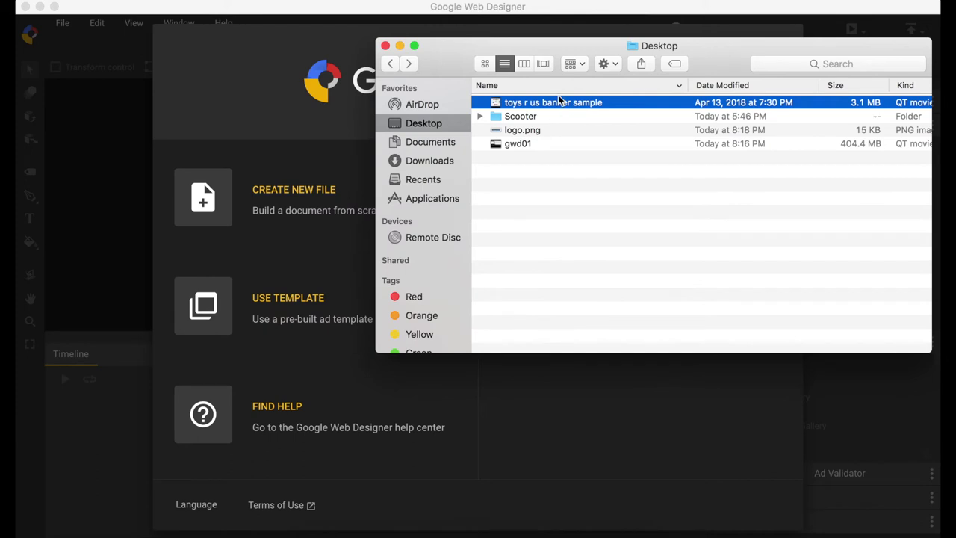
key("space")
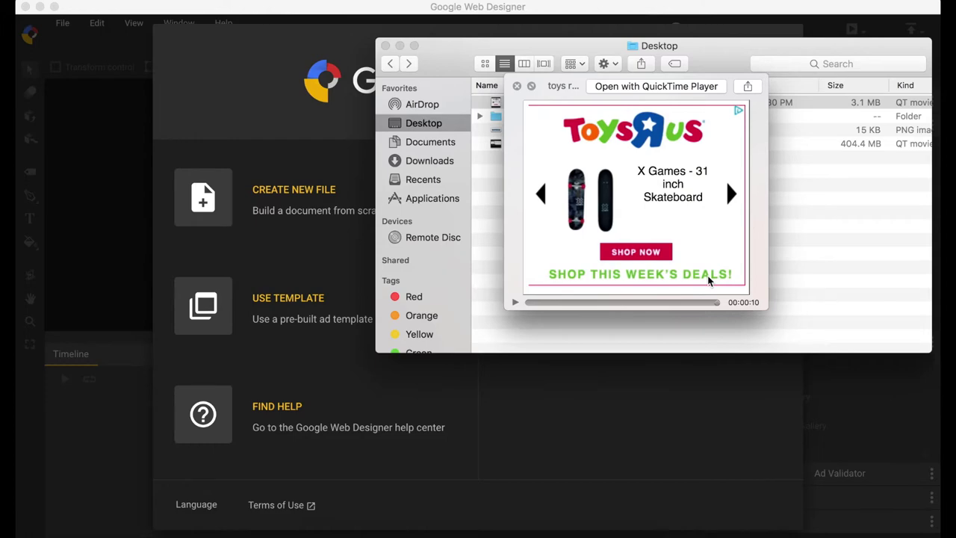
- Close the video preview and subscribe to the StuffedBox channel on the tutorial page
key("space")
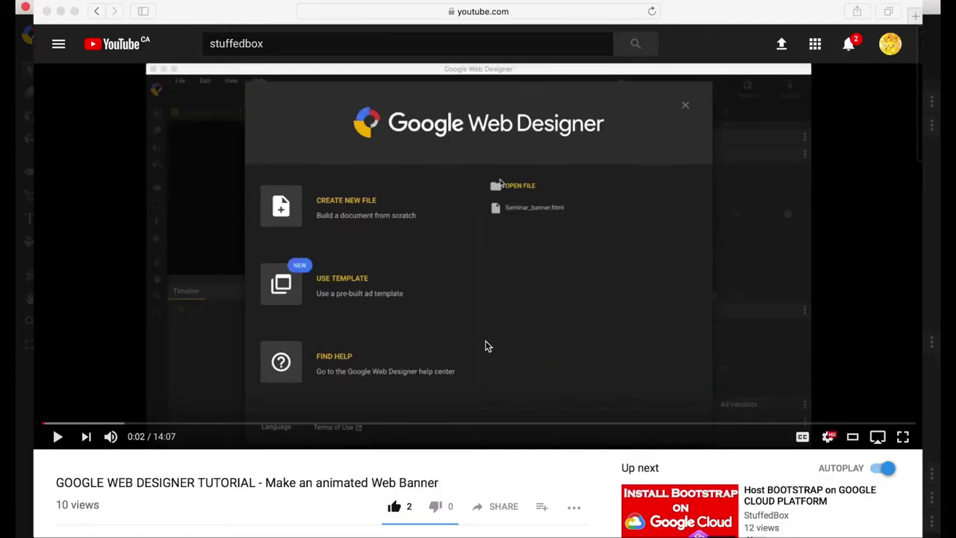
scroll(486, 340, "down", 3)
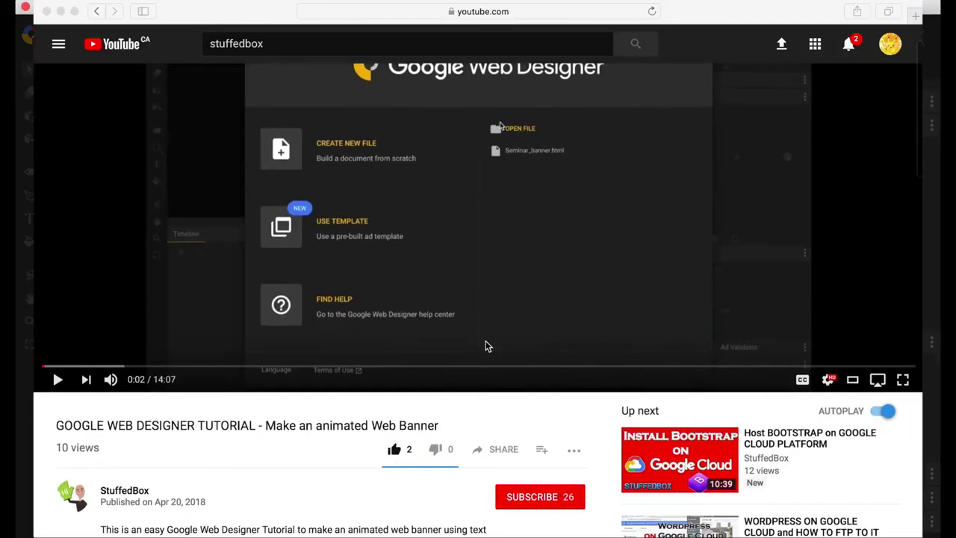
left_click(557, 457)
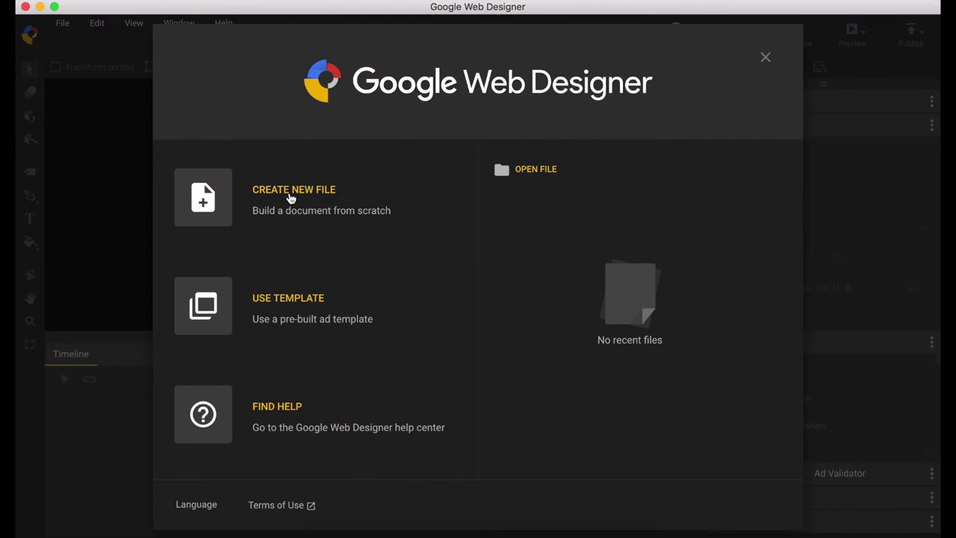
- Create a new 300 x 250 banner file named toybanner
left_click(290, 194)
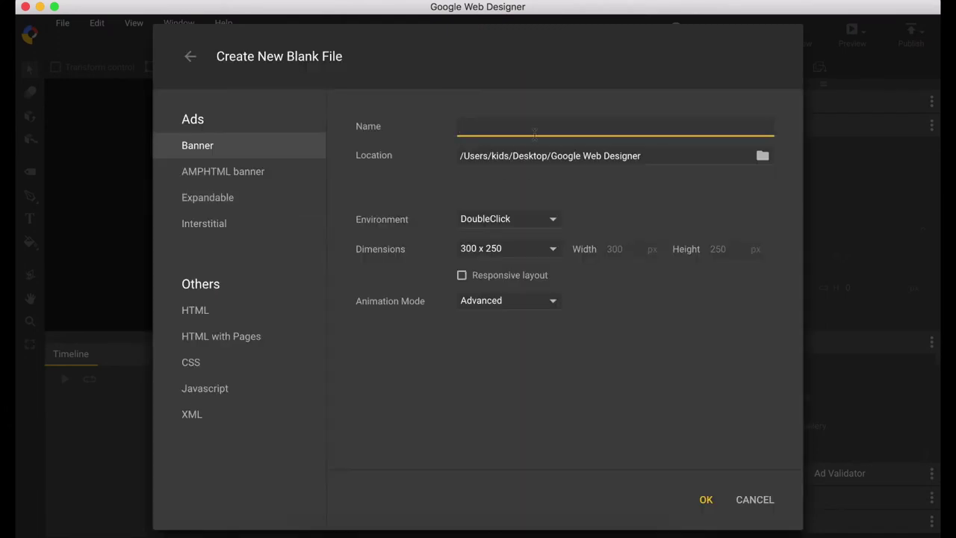
type("toybanner")
left_click(694, 500)
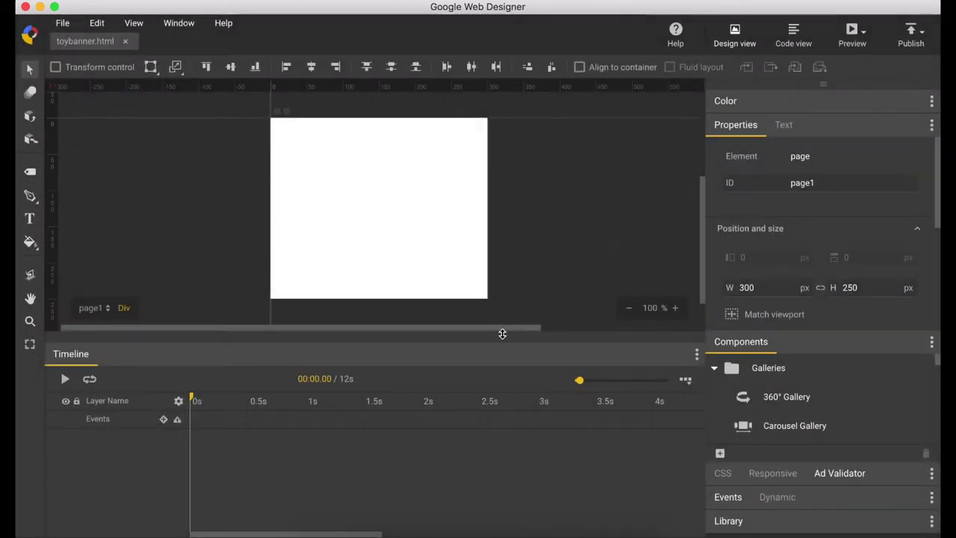
- Draw a 297 px line with FF0000 stroke along the banner's top edge
left_click(30, 199)
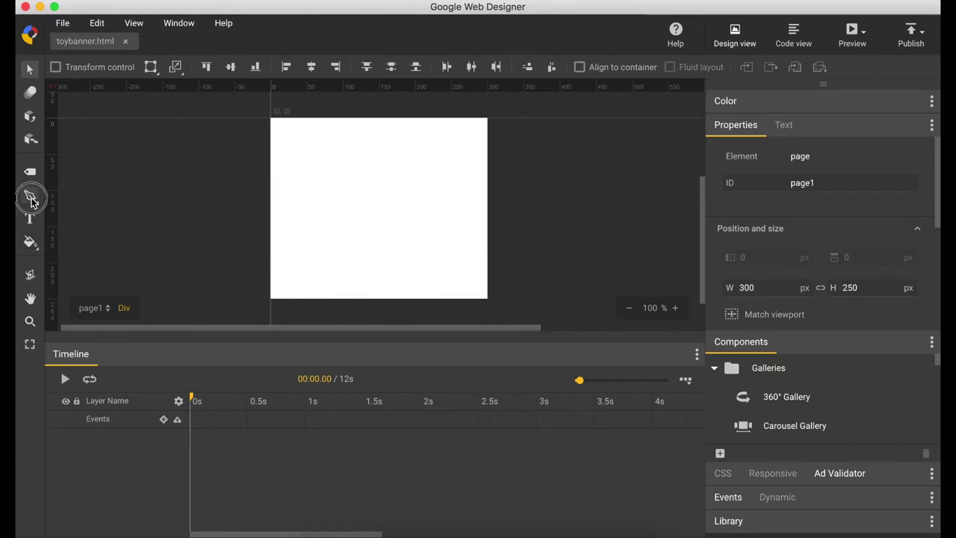
left_click(95, 302)
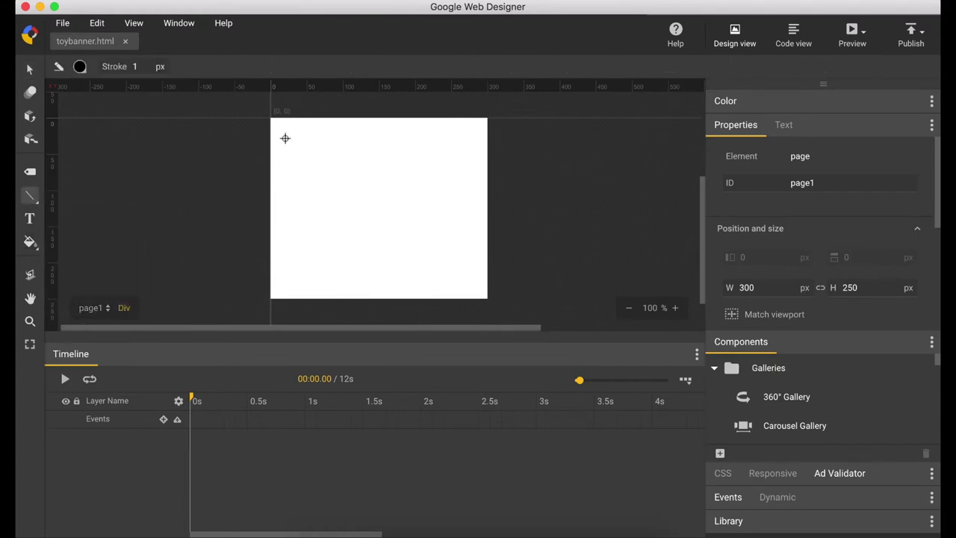
left_click(79, 68)
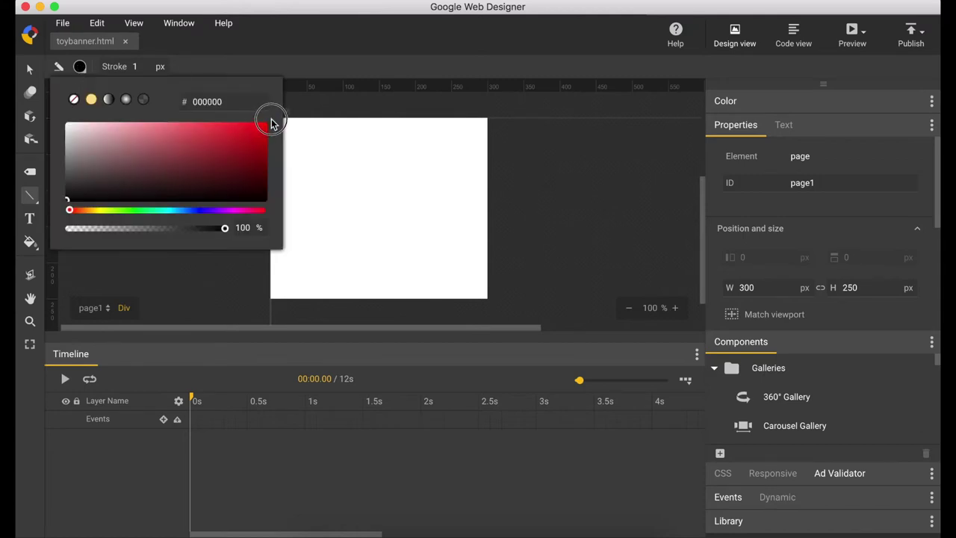
left_click(266, 127)
left_click_drag(267, 127, 267, 127)
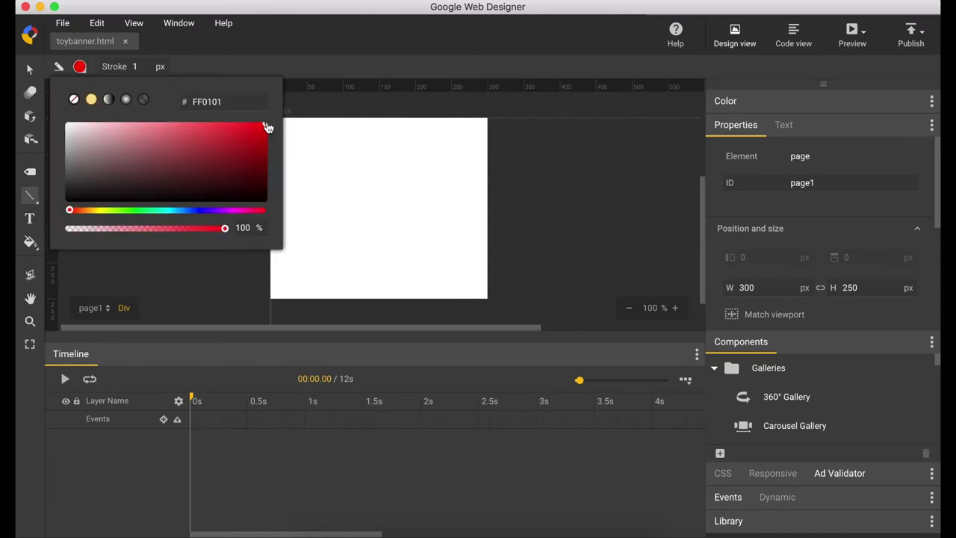
left_click_drag(207, 102, 235, 101)
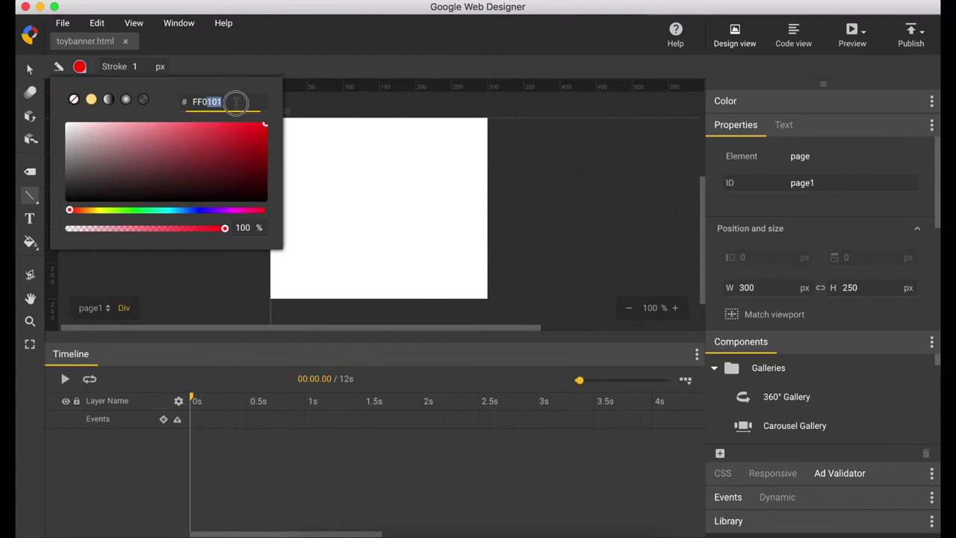
type("00")
key("Return")
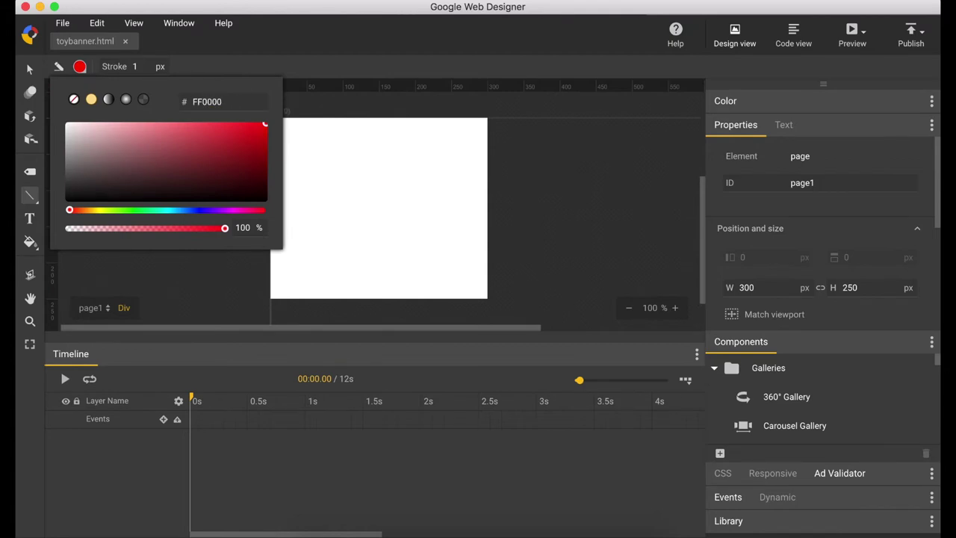
left_click(533, 163)
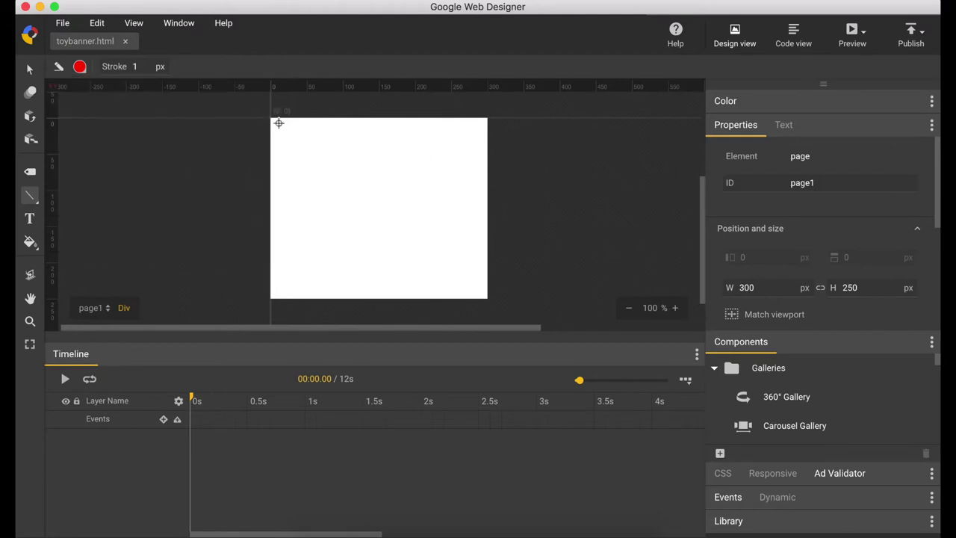
mouse_move(271, 120)
left_mouse_down()
mouse_move(465, 113)
mouse_move(486, 124)
left_mouse_up()
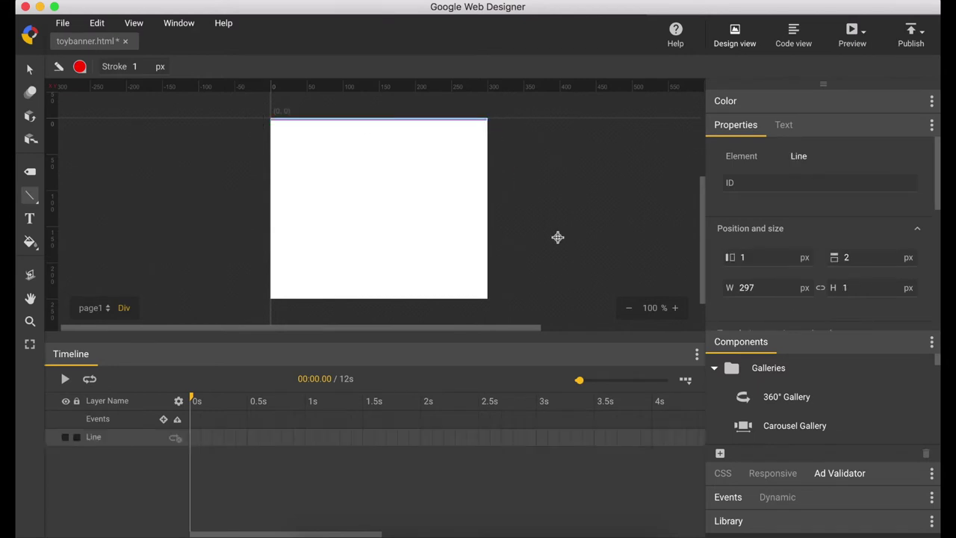
- Duplicate the red line and move the copy to the banner's bottom edge
right_click(111, 445)
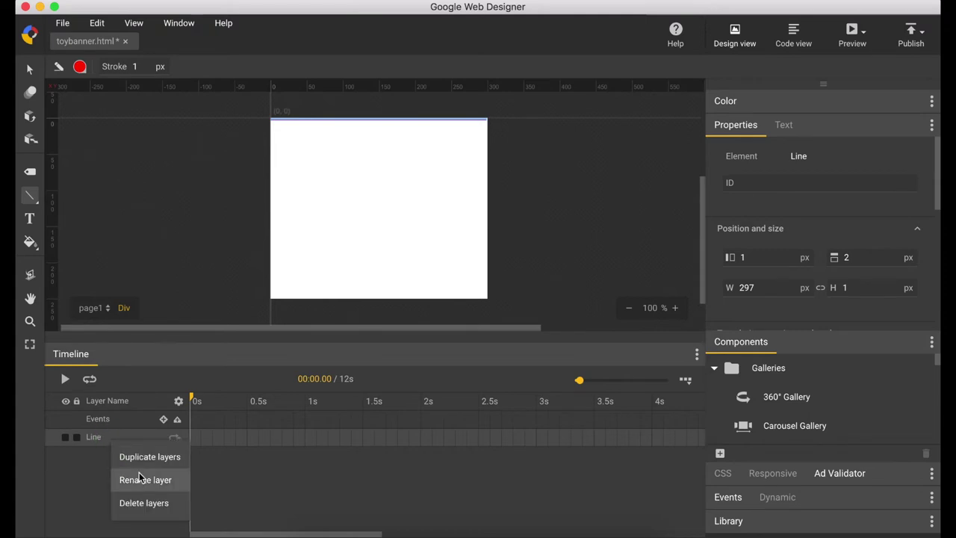
left_click(144, 457)
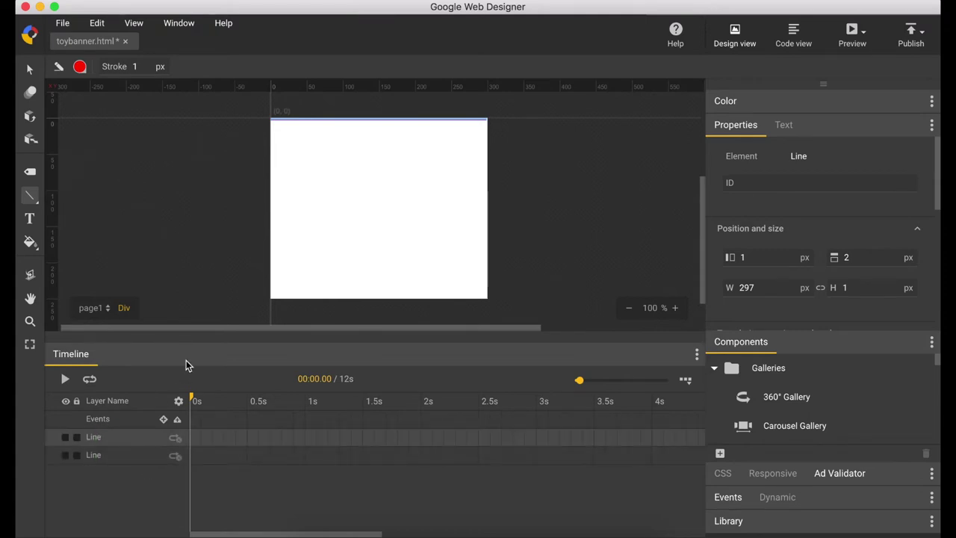
left_click(31, 68)
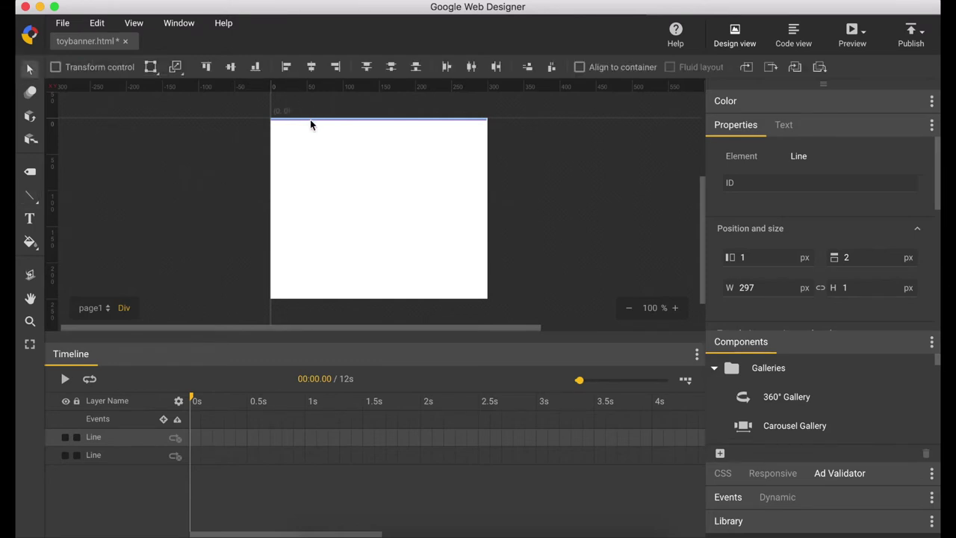
left_click_drag(310, 119, 315, 300)
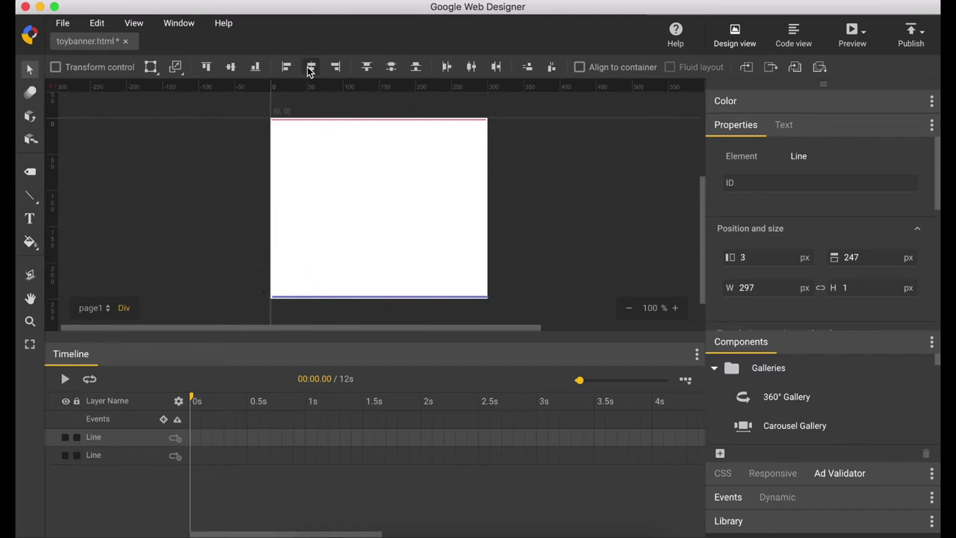
- Centre both the top and bottom lines horizontally relative to the banner
left_click(342, 122)
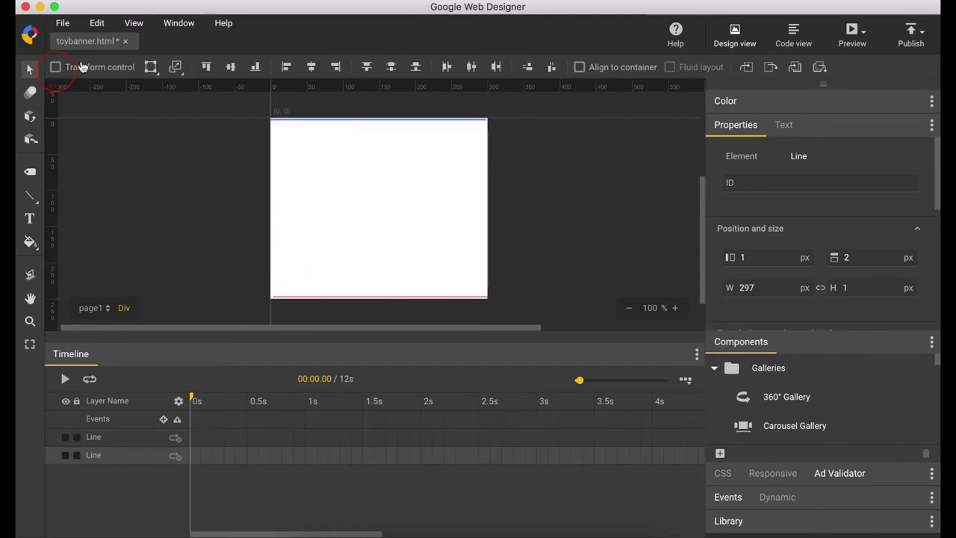
left_click(55, 68)
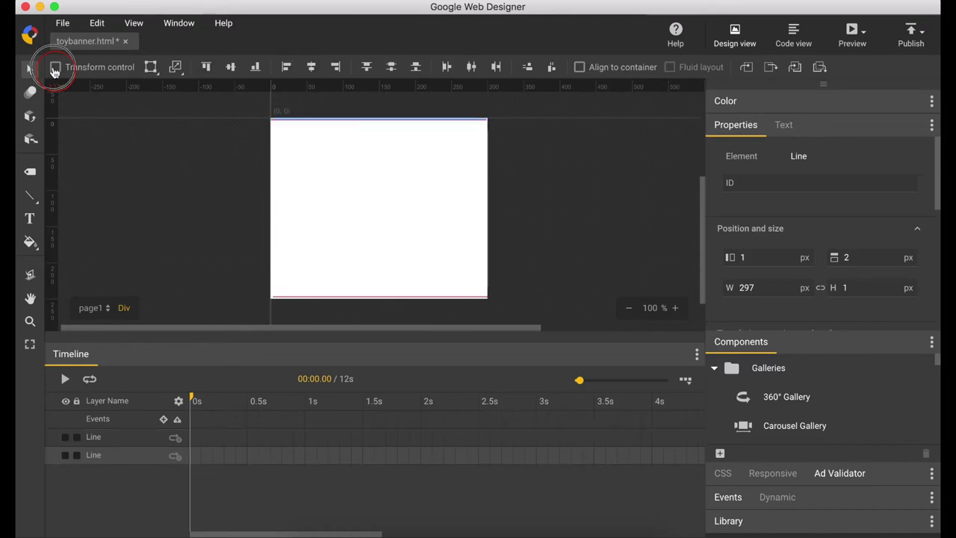
left_click(579, 68)
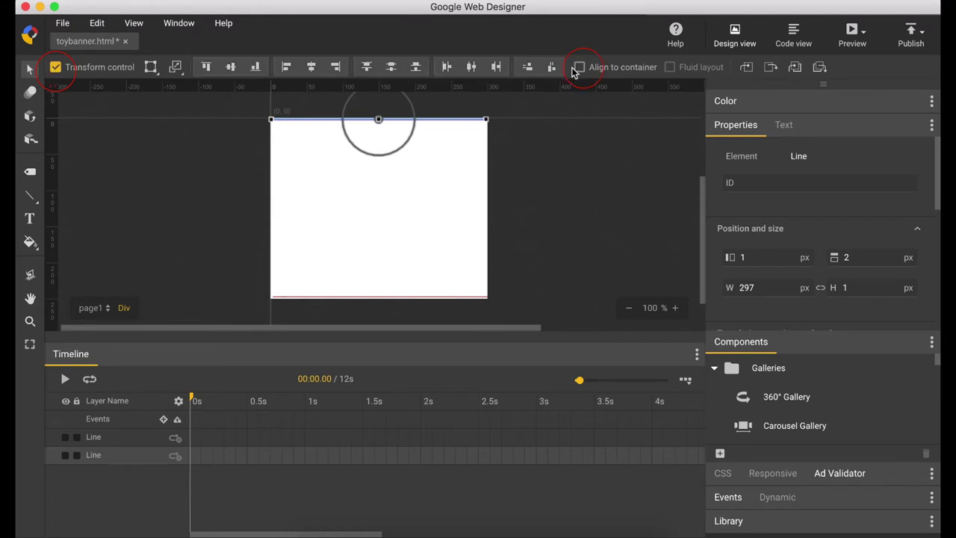
left_click(312, 68)
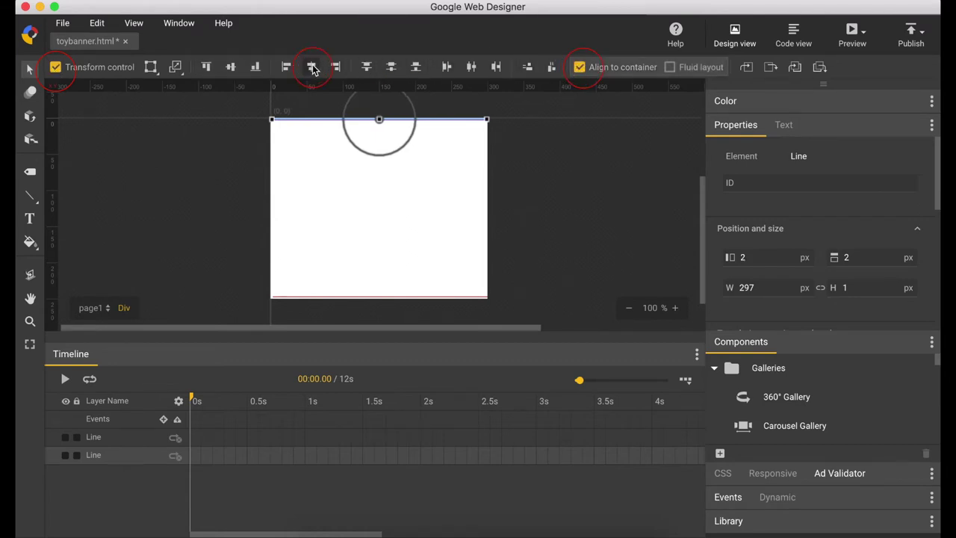
left_click(378, 296)
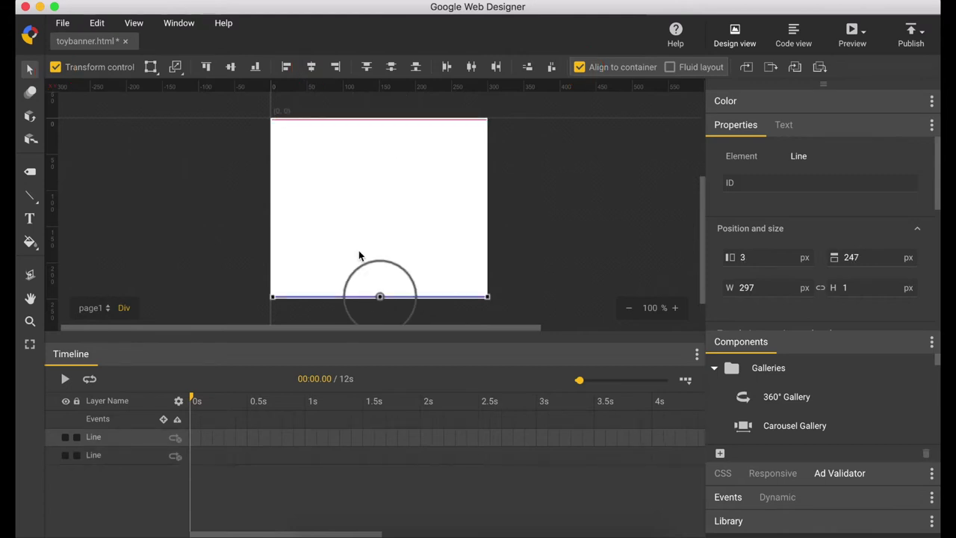
left_click(312, 69)
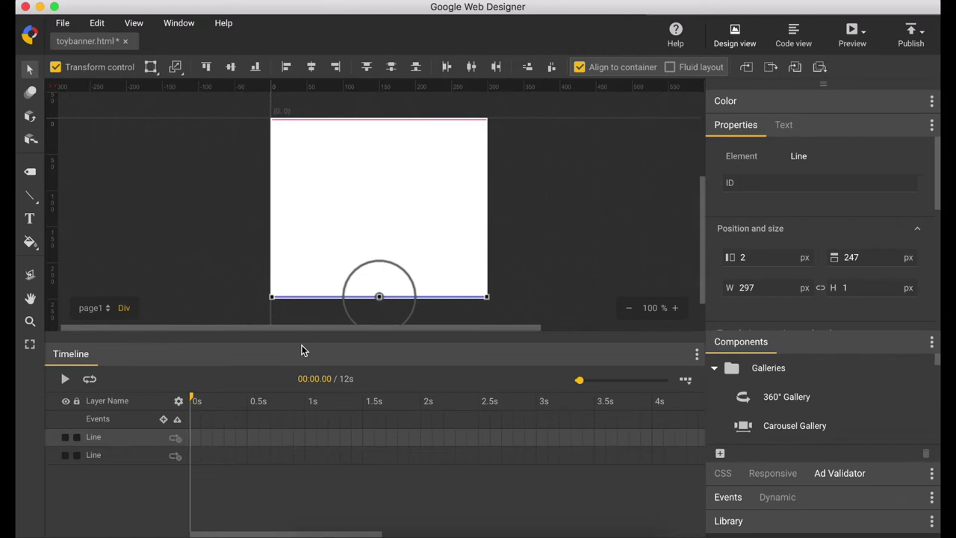
- Draw a 246 px red line down the banner's right edge, nudged 2 px right
left_click(30, 195)
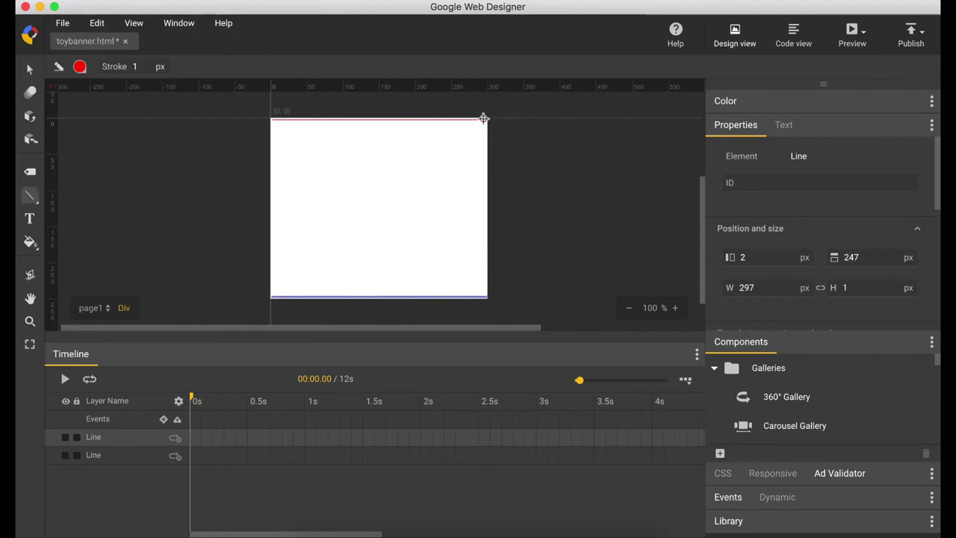
left_click_drag(486, 119, 484, 297)
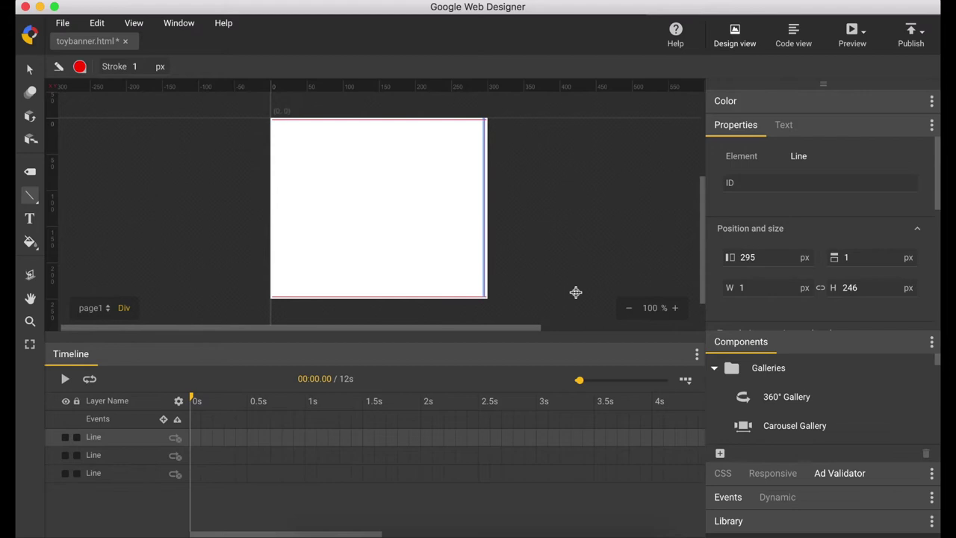
left_click(28, 75)
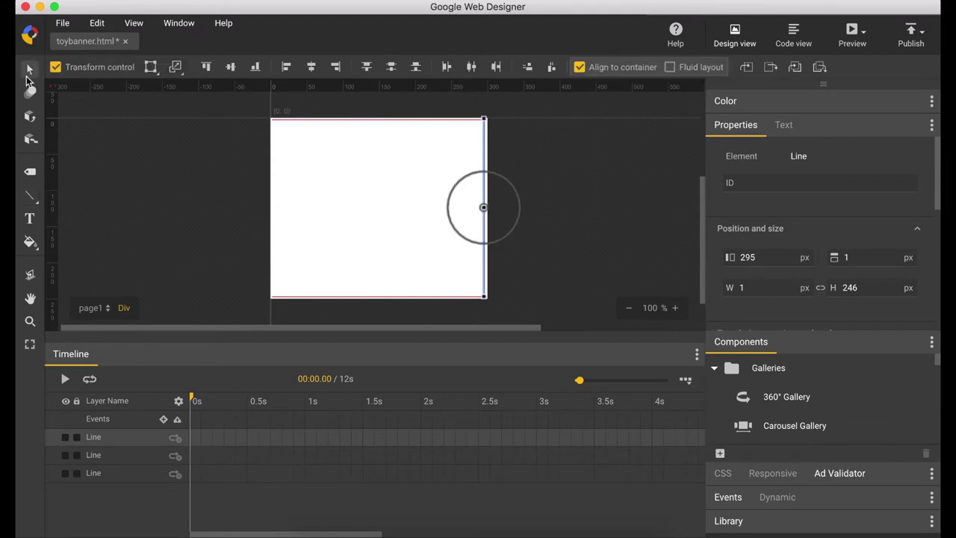
key("Right")
key("Right")
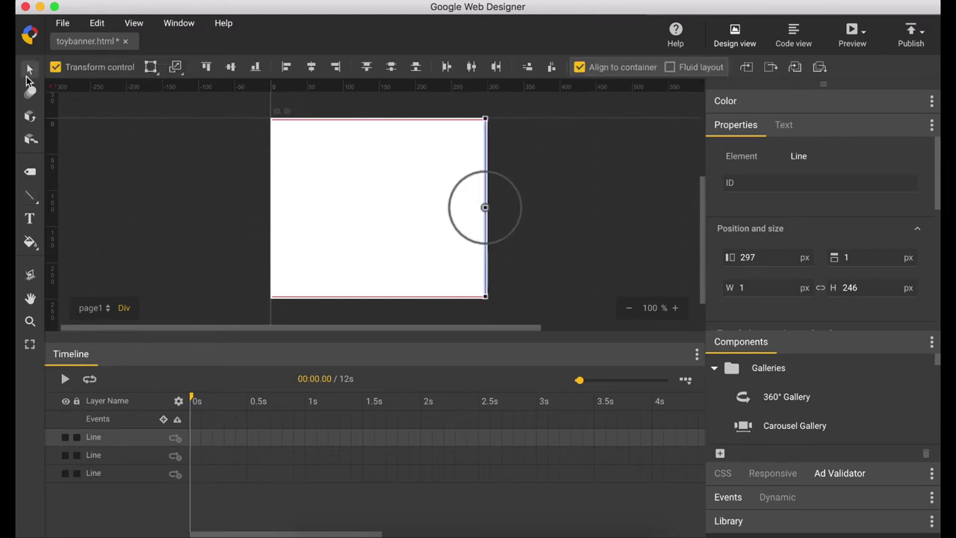
left_click(558, 154)
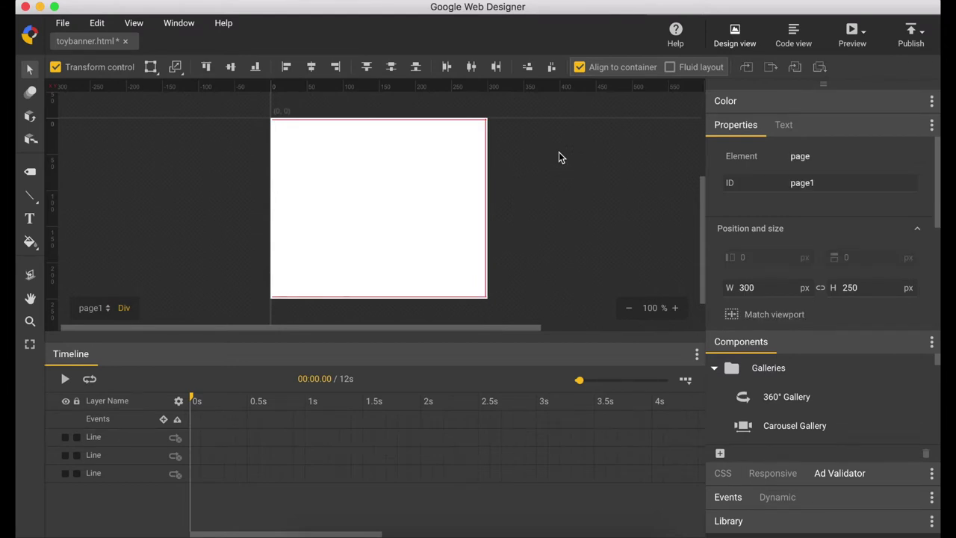
- Add a 200 x 140 Carousel Gallery and centre it horizontally at x 50, y 49
scroll(818, 259, "down", 1)
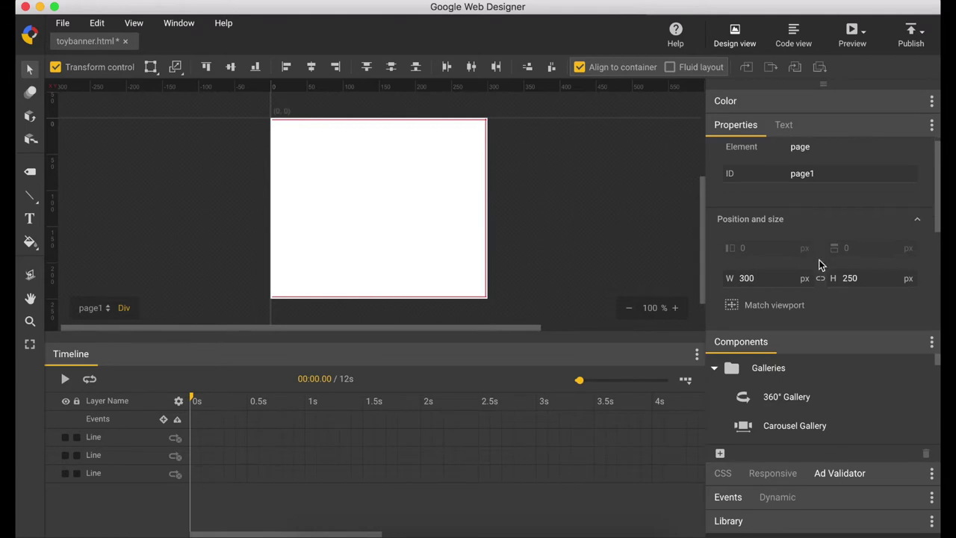
scroll(794, 400, "down", 2)
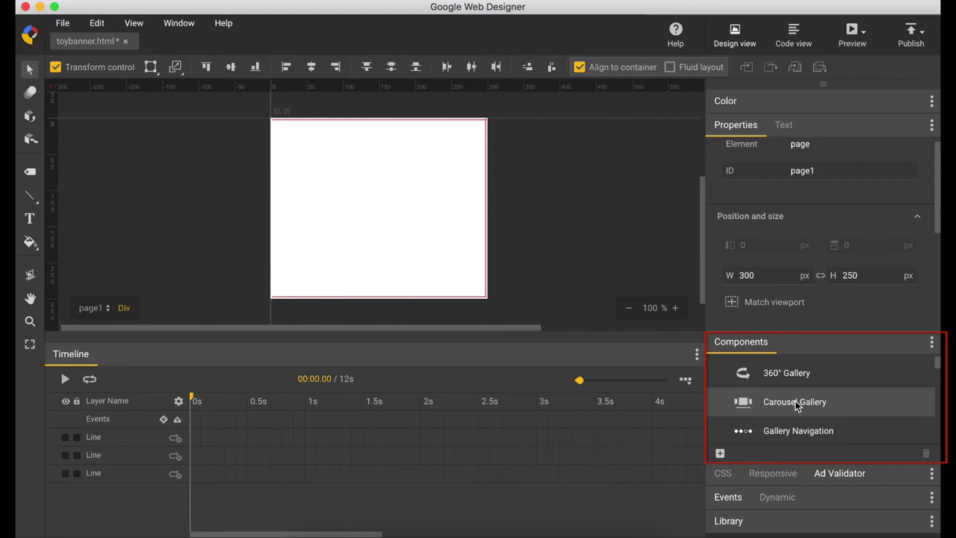
left_click_drag(794, 401, 303, 159)
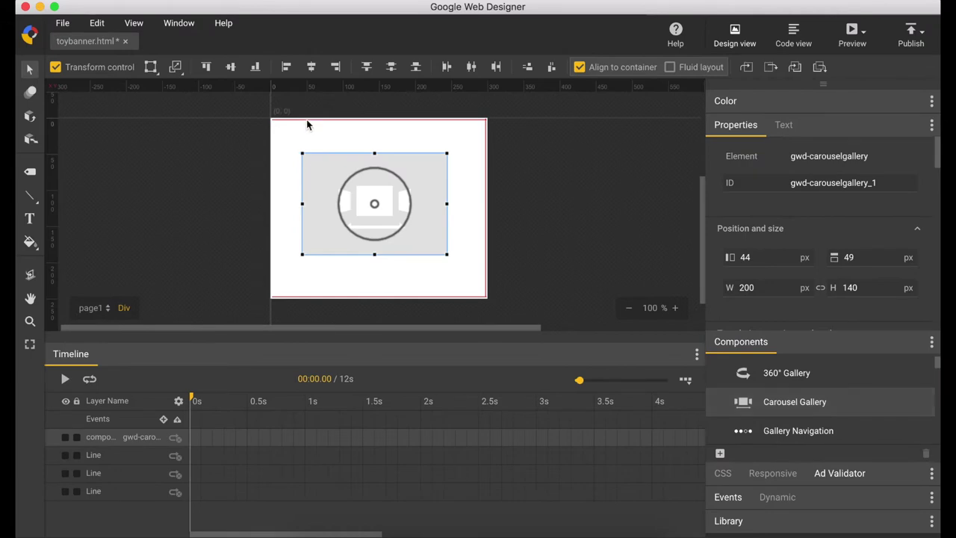
left_click(312, 67)
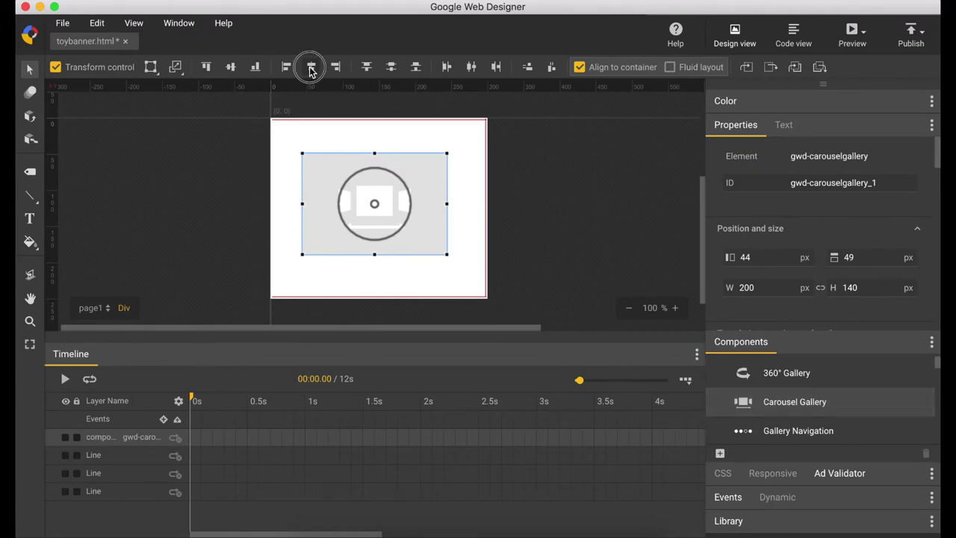
- Rename the carousel gallery layer to carousel01
double_click(141, 439)
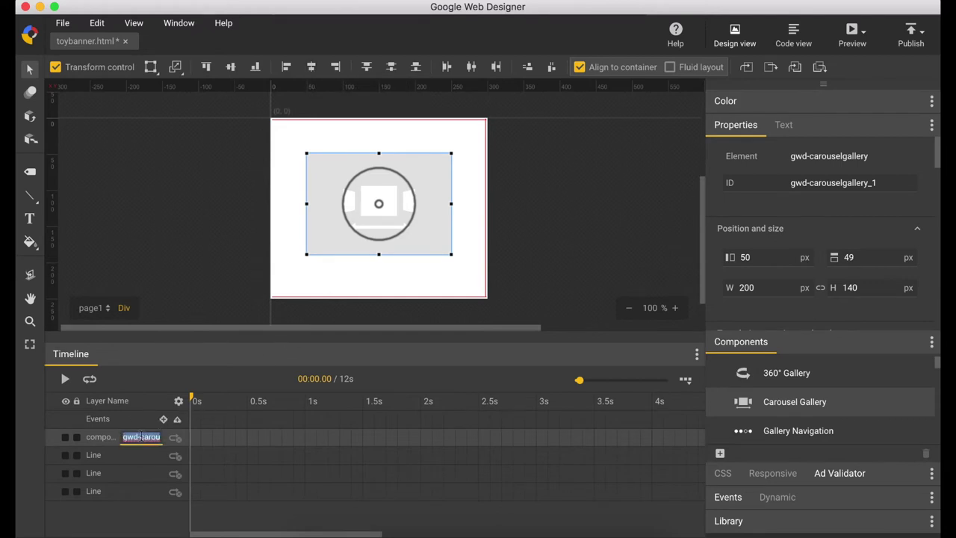
type("carousel01")
key("Return")
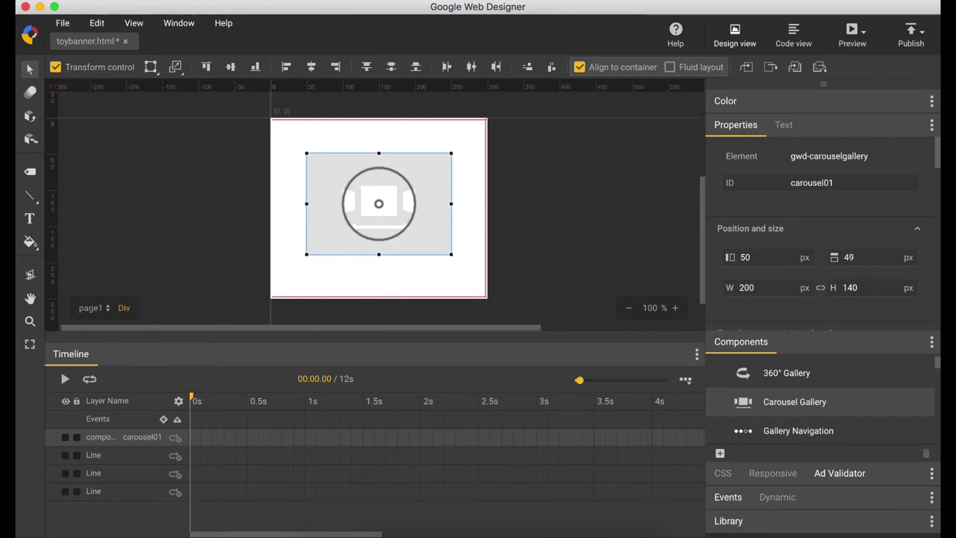
- Rename the three border line layers to topline, bottomline and rightline
left_click(124, 493)
double_click(125, 492)
type("topline")
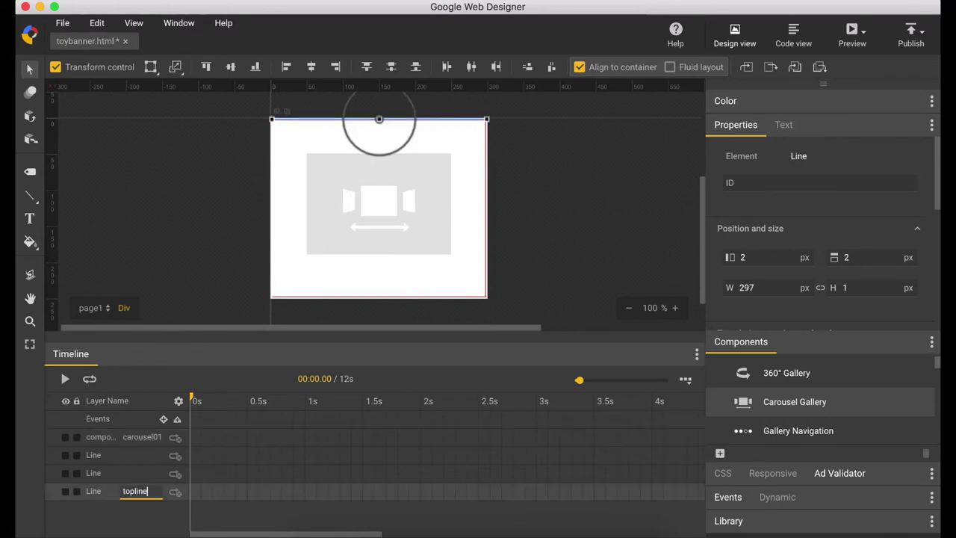
double_click(127, 473)
type("bottomline")
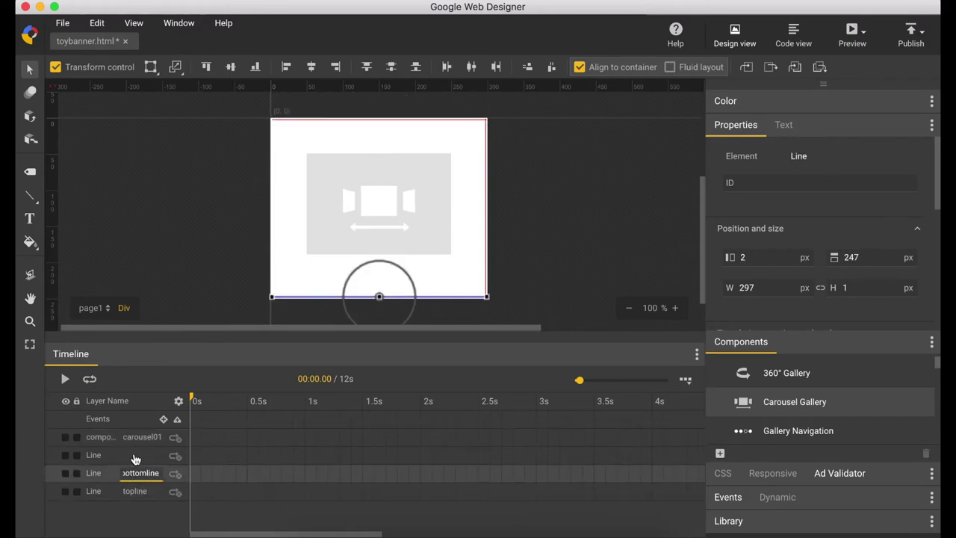
double_click(135, 457)
type("rightline")
key("Return")
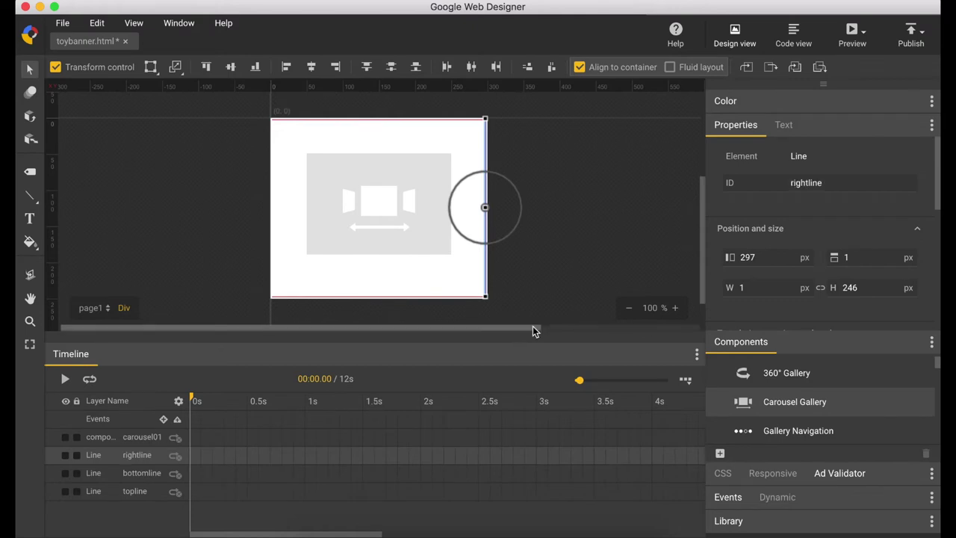
left_click(378, 195)
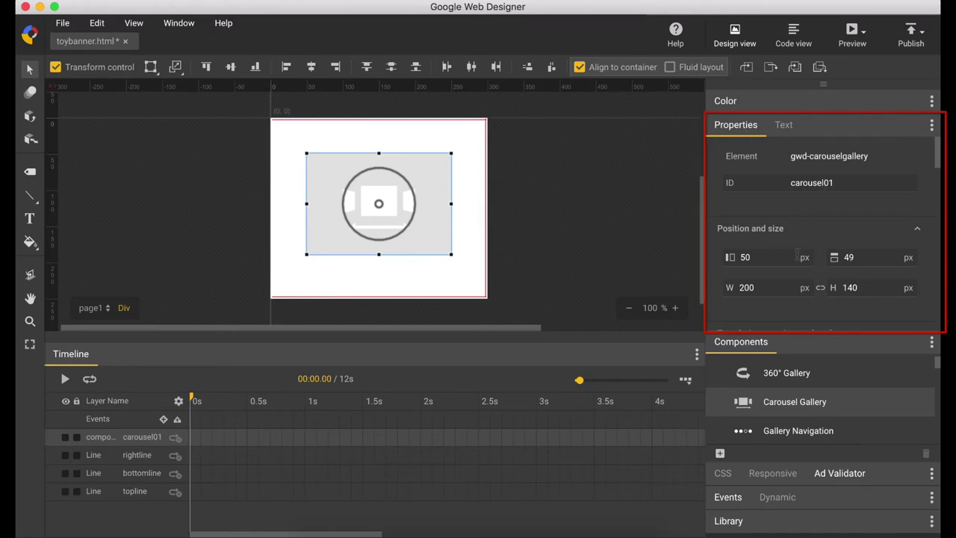
- Add scooter1.jpg, scooter2.gif and scooter3.jpg from the Scooter folder to carousel01
scroll(796, 255, "down", 5)
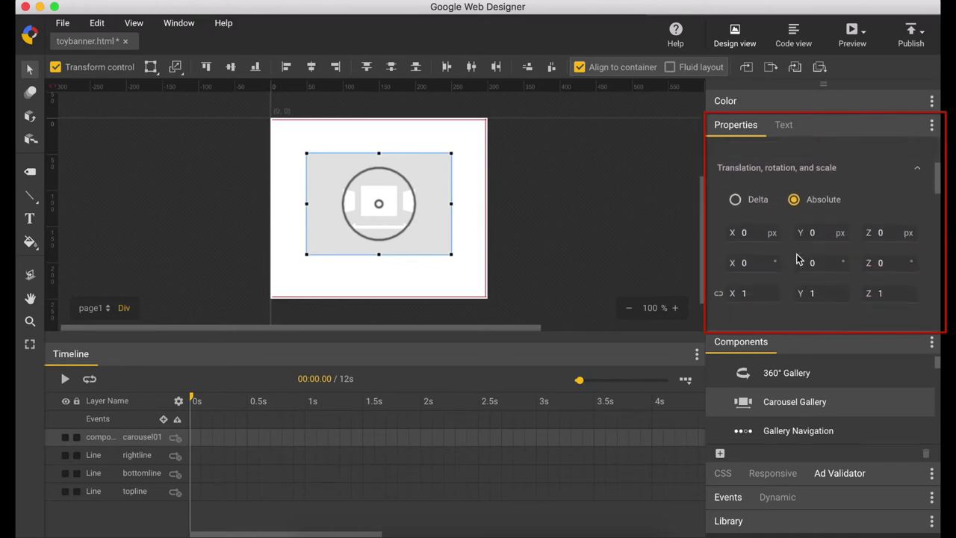
scroll(796, 256, "down", 6)
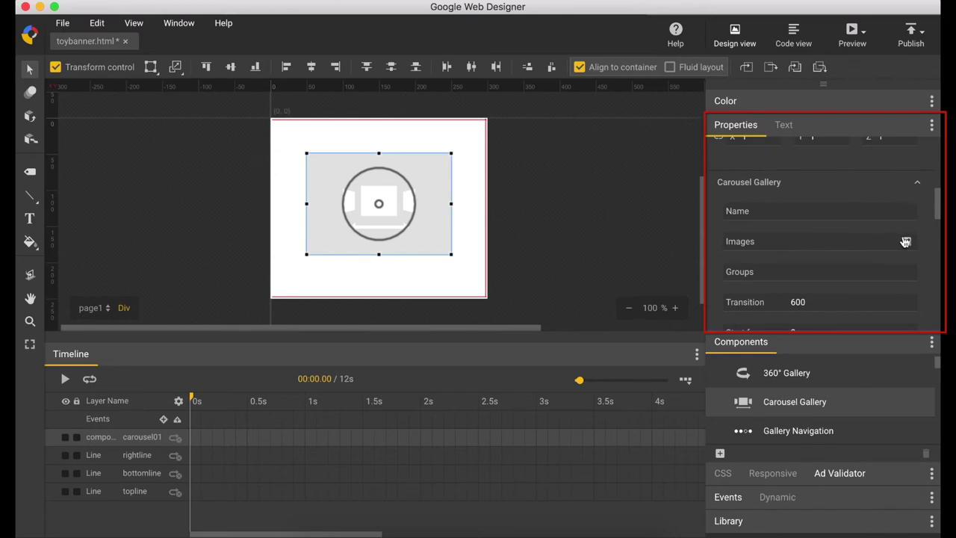
left_click(905, 241)
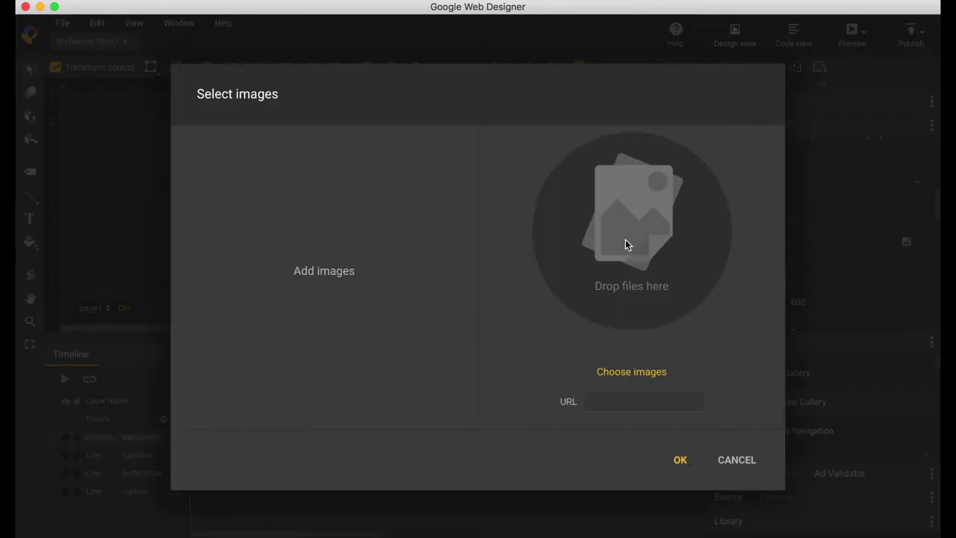
key("super+Tab")
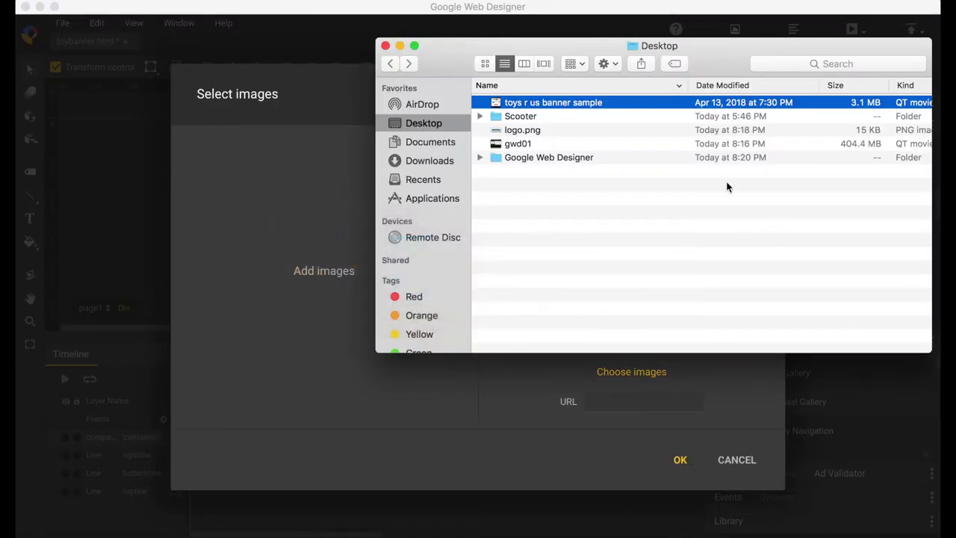
left_click(531, 116)
double_click(531, 117)
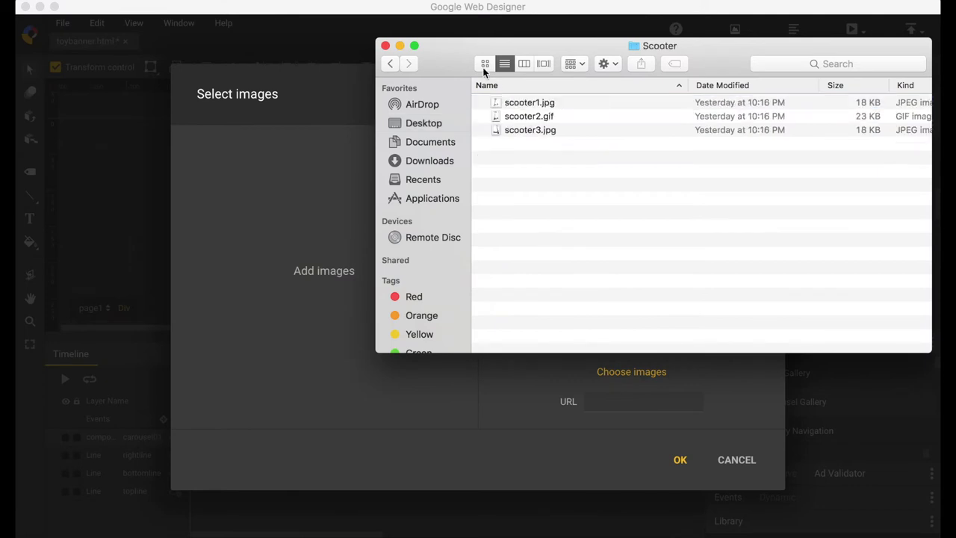
left_click_drag(456, 65, 659, 65)
left_click_drag(766, 168, 563, 218)
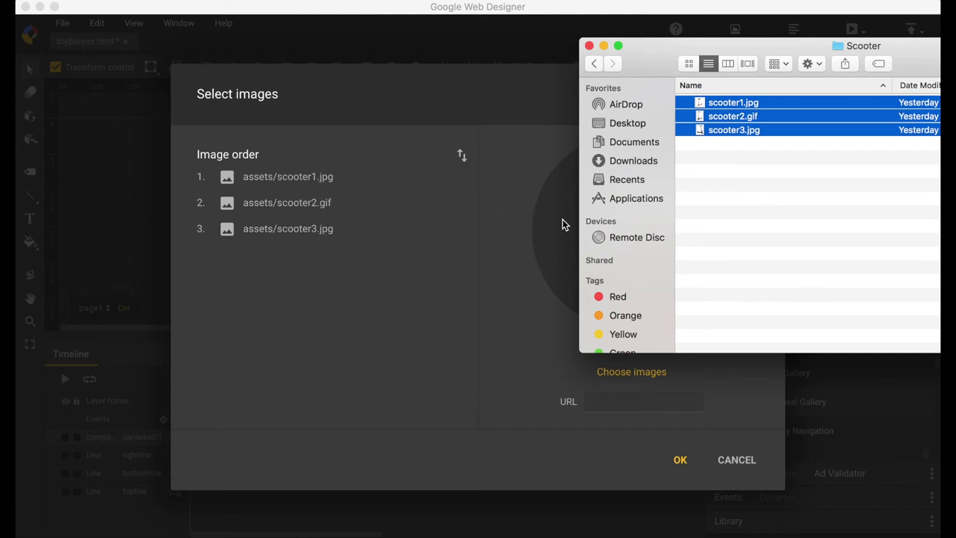
left_click(482, 91)
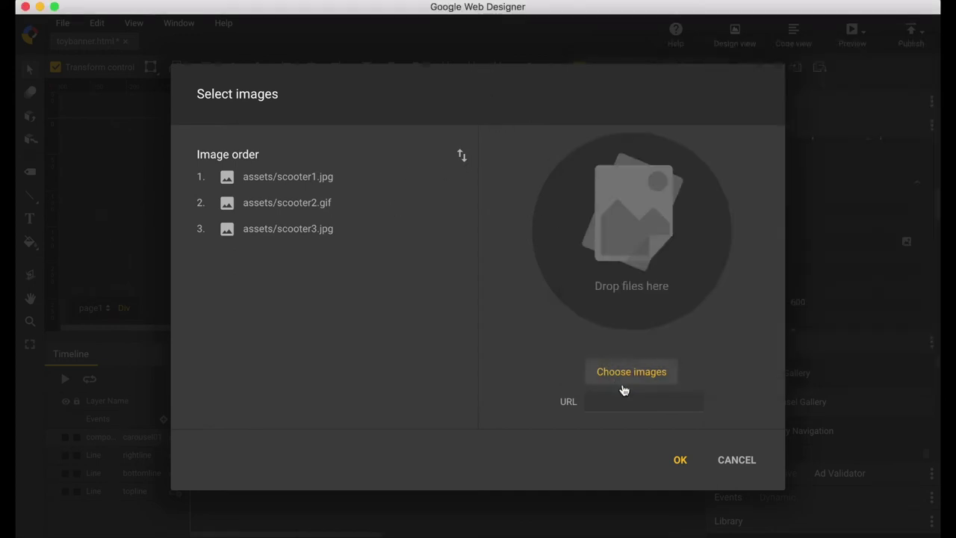
left_click(680, 460)
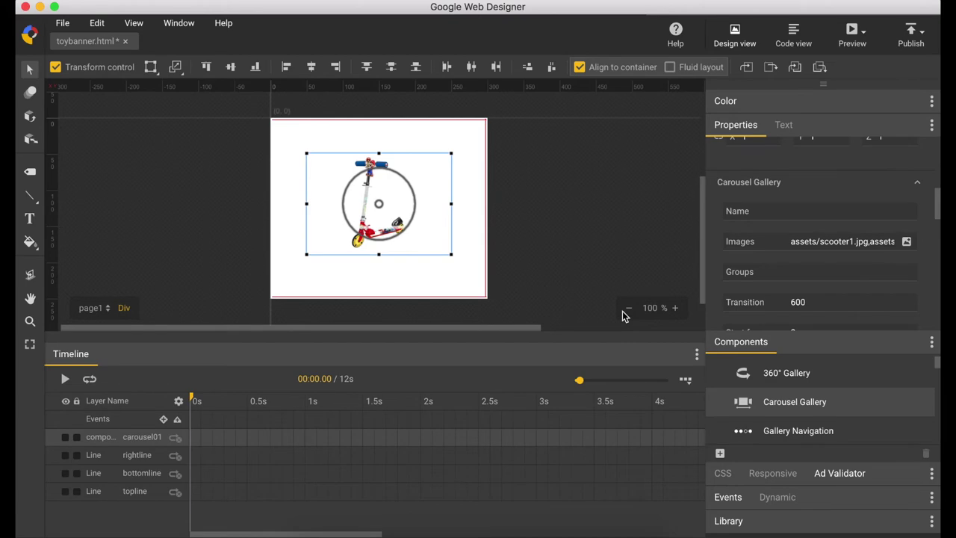
- Drop logo.png from the Desktop onto the banner's top and centre it horizontally
key("super+Tab")
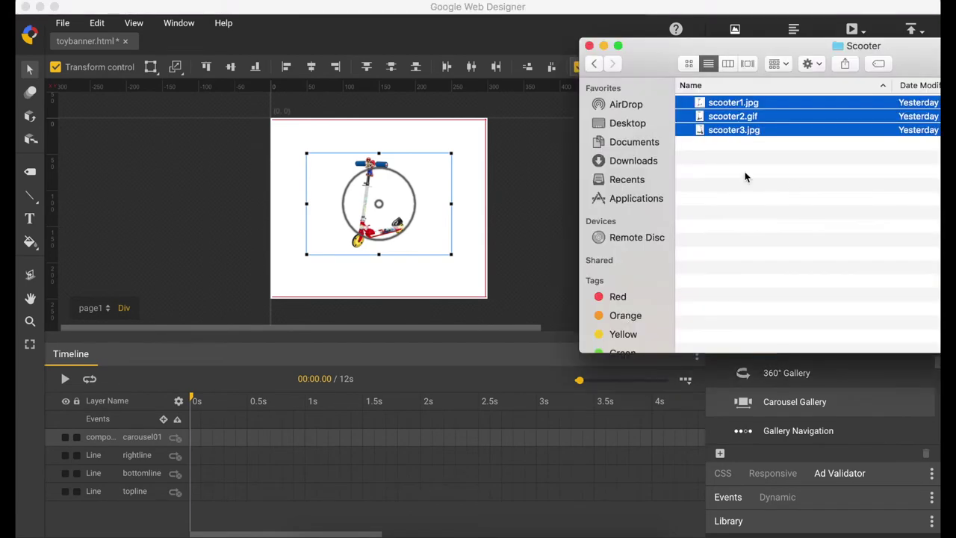
left_click(593, 64)
left_click(751, 133)
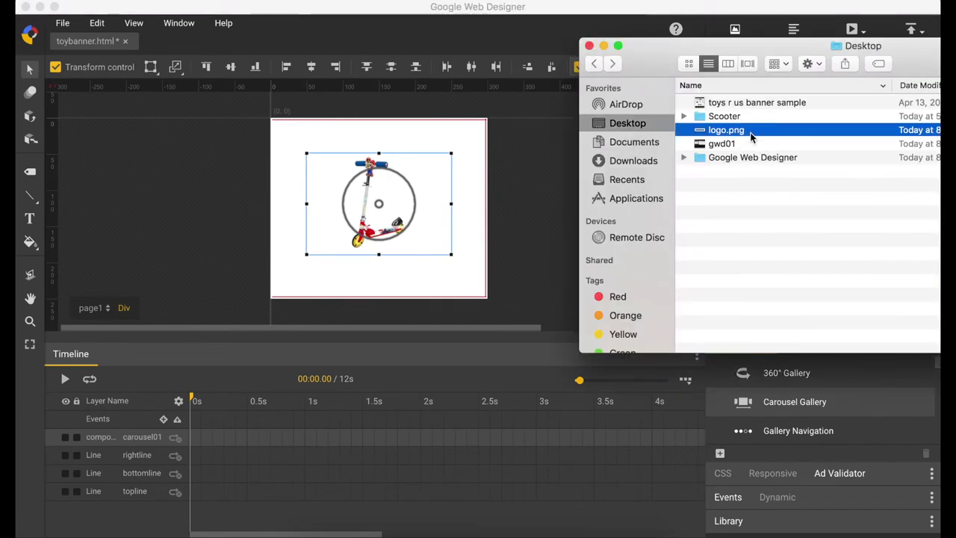
left_click_drag(751, 132, 374, 140)
left_click(531, 199)
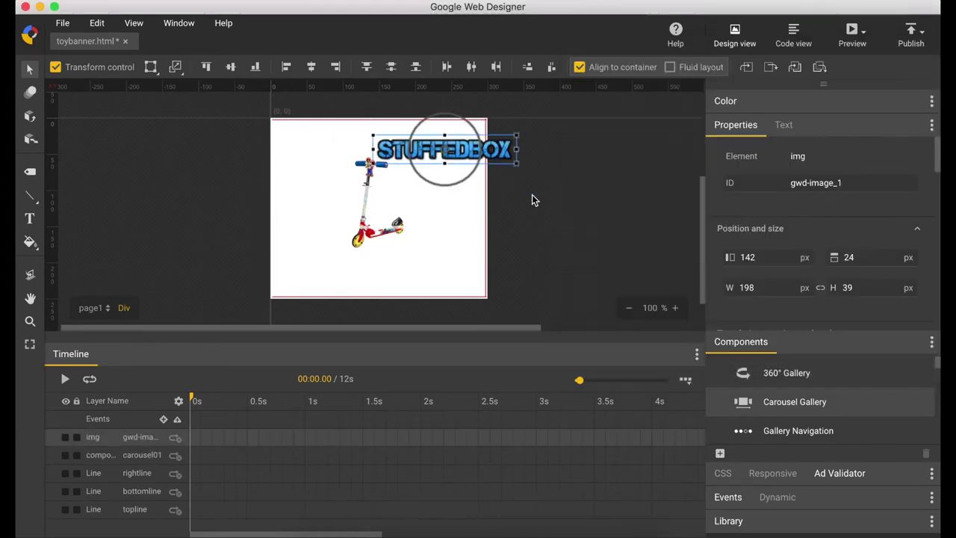
left_click_drag(492, 155, 422, 142)
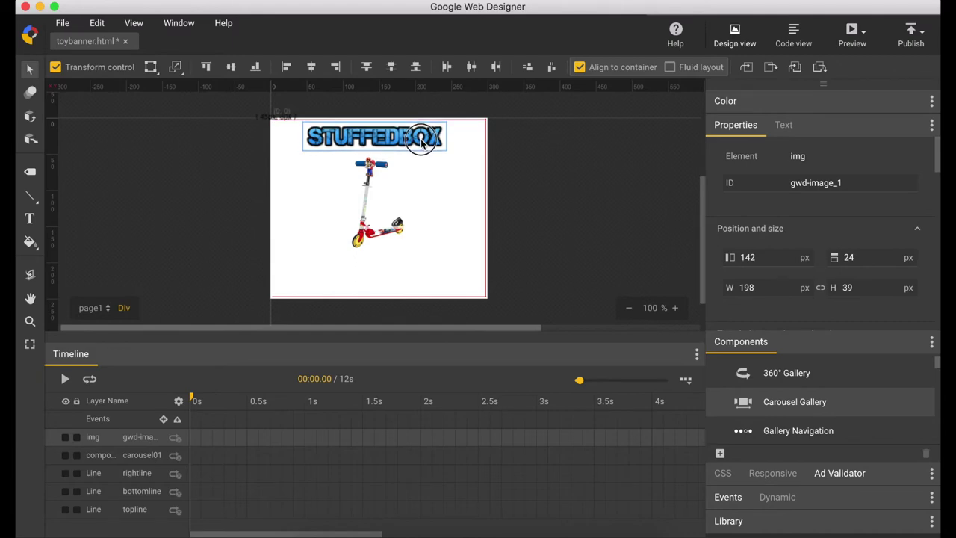
left_click(372, 133)
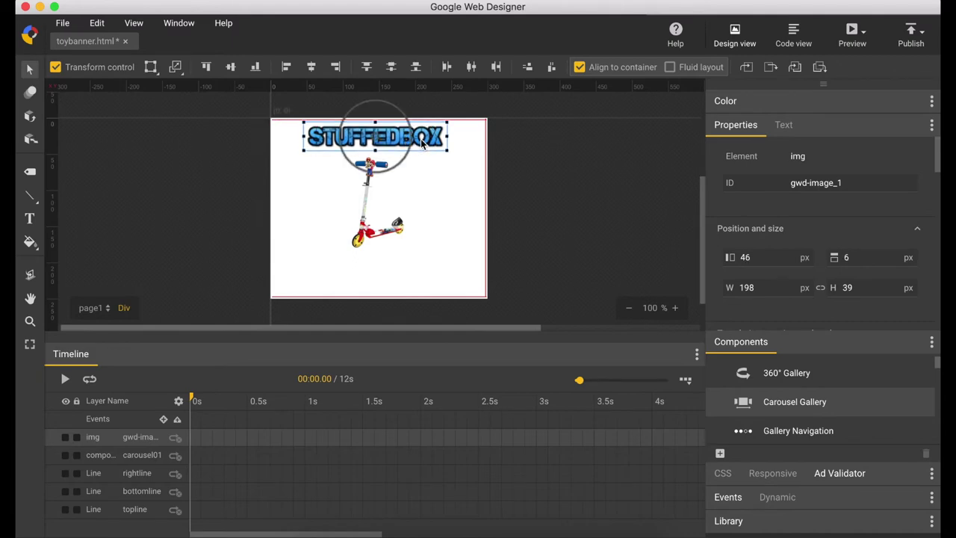
left_click(313, 70)
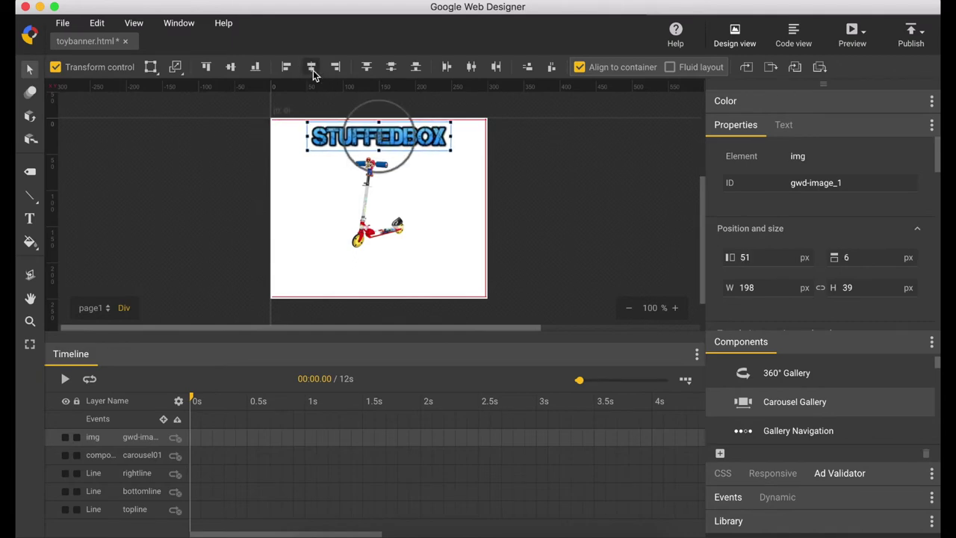
left_click(597, 196)
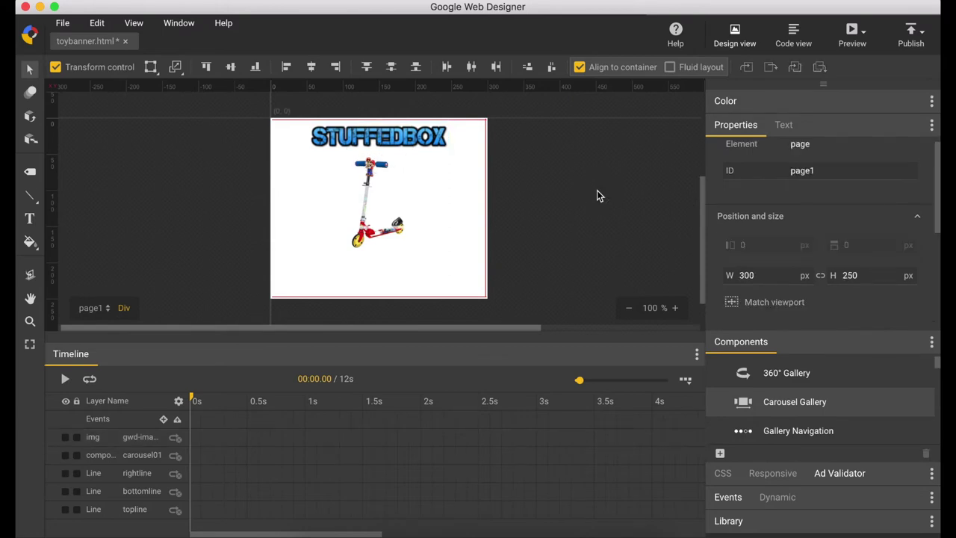
- Rename the logo image layer to logo
left_click(143, 445)
double_click(142, 445)
type("logo")
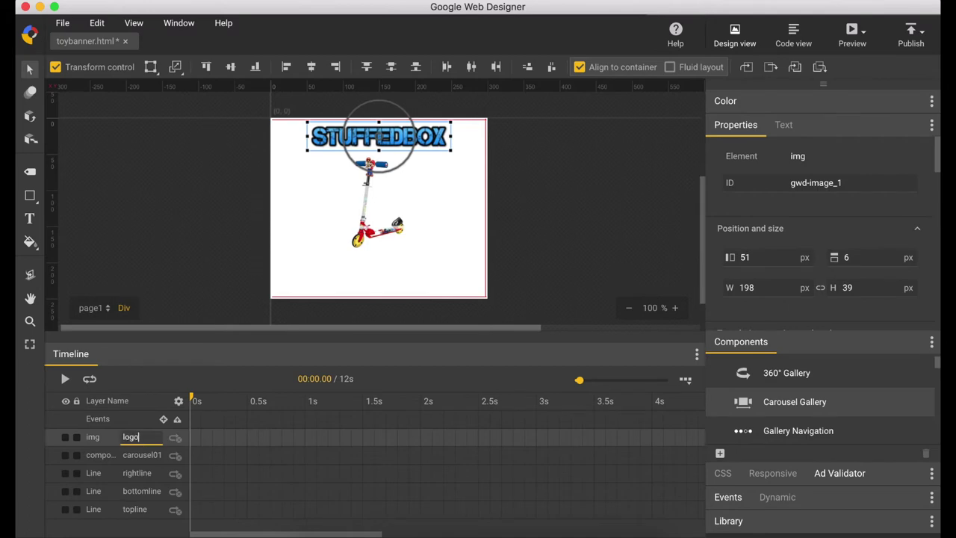
key("Return")
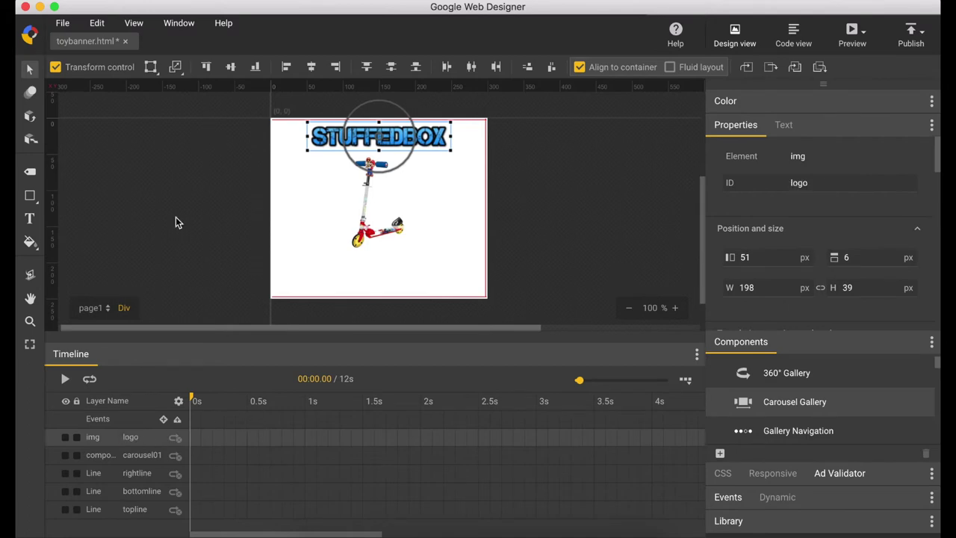
left_click(144, 253)
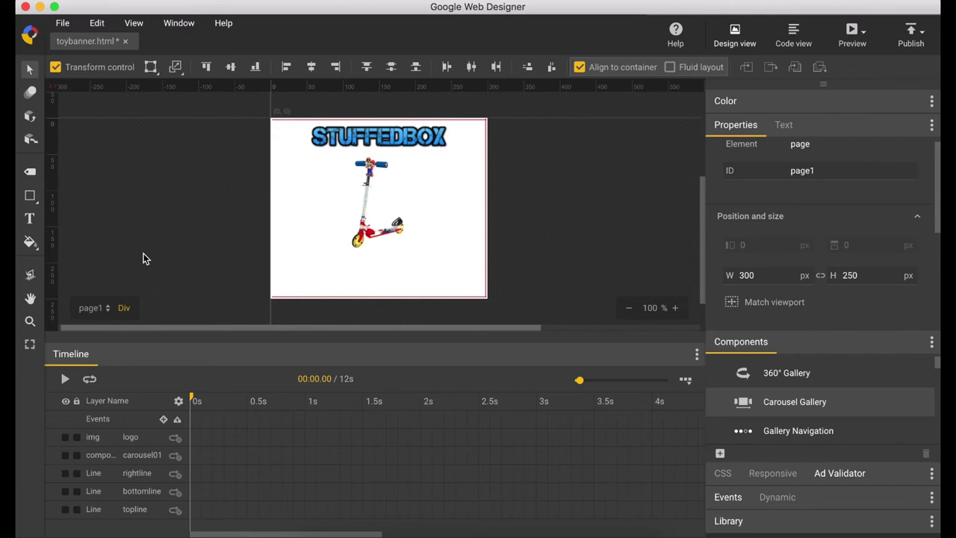
- Draw a rectangle near the bottom of the banner, below the scooter
left_click(30, 195)
left_click_drag(341, 256, 413, 277)
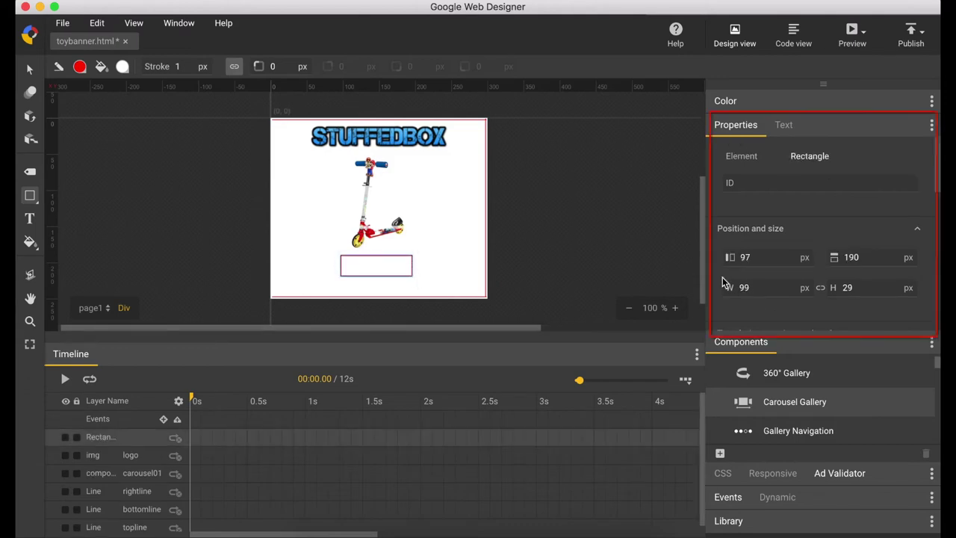
scroll(849, 306, "down", 5)
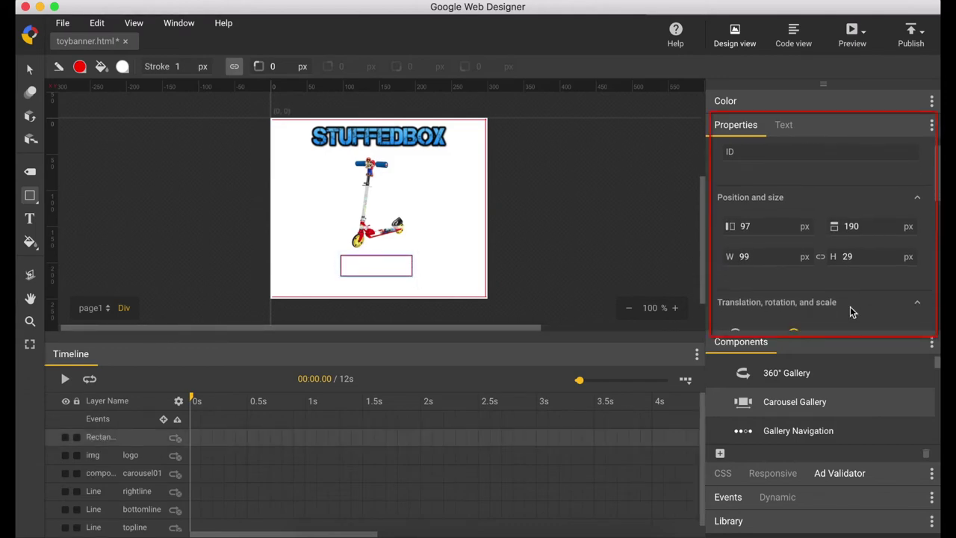
scroll(850, 307, "down", 4)
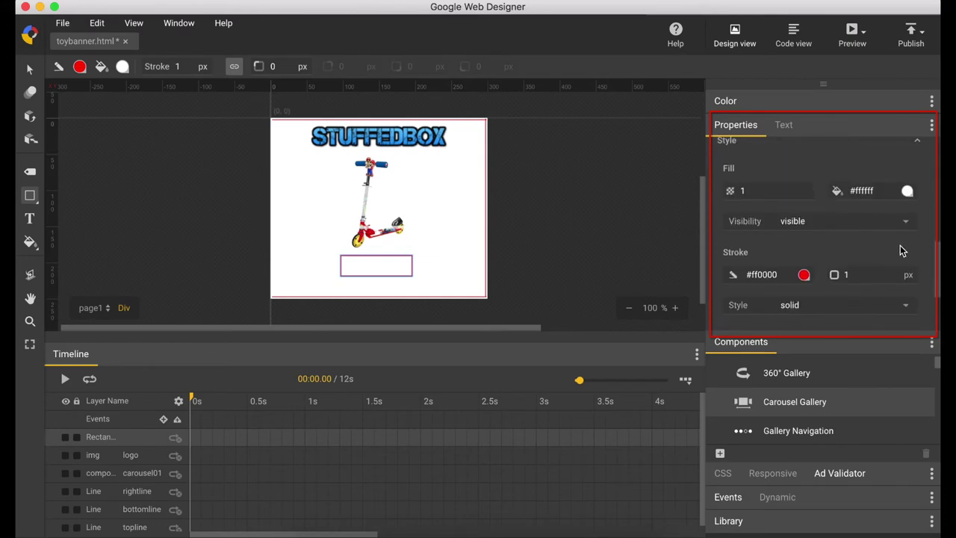
- Fill the rectangle with #ff0000 and centre it horizontally in the banner
left_click(873, 191)
key("BackSpace")
key("BackSpace")
key("BackSpace")
key("BackSpace")
type("00")
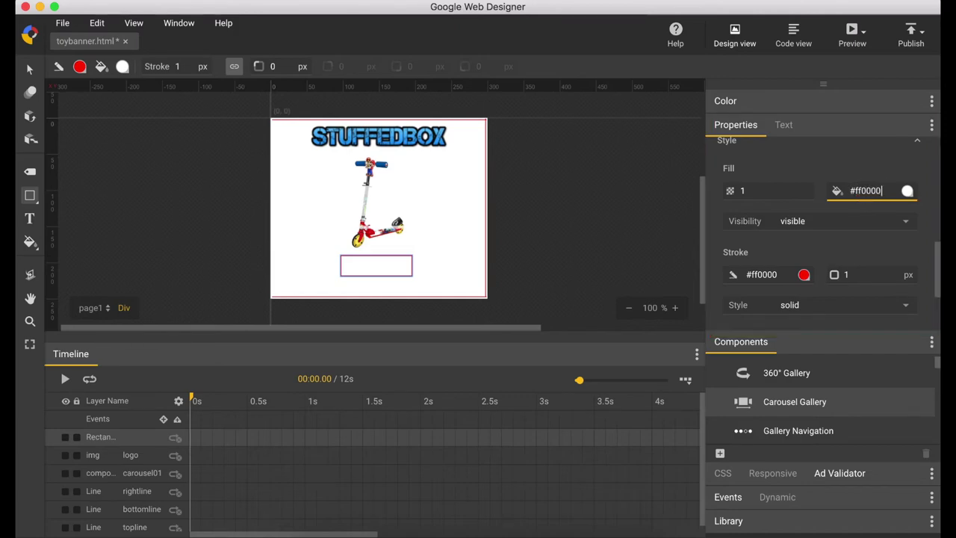
type("00")
key("Tab")
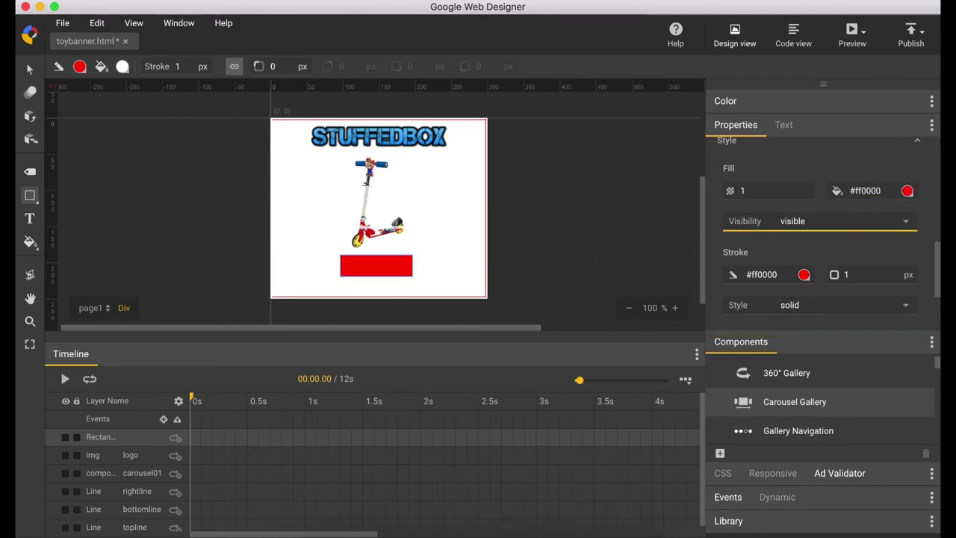
left_click(30, 69)
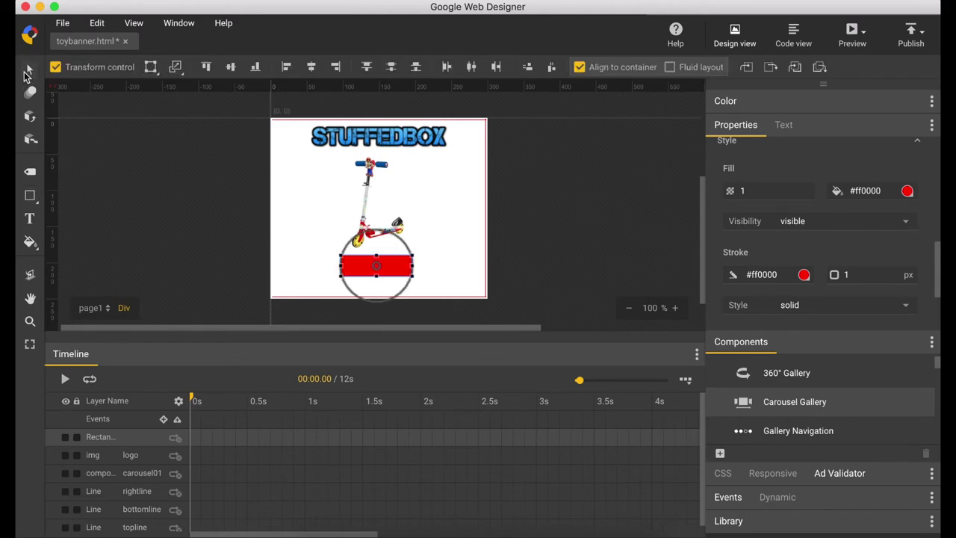
left_click(312, 68)
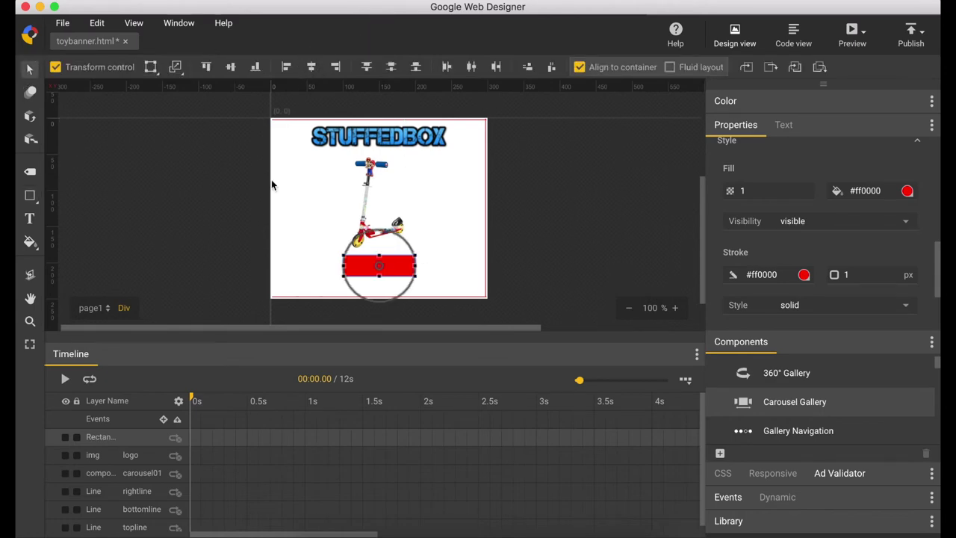
- Add white #ffffff SHOP NOW text on the red rectangle, centred horizontally
left_click(29, 218)
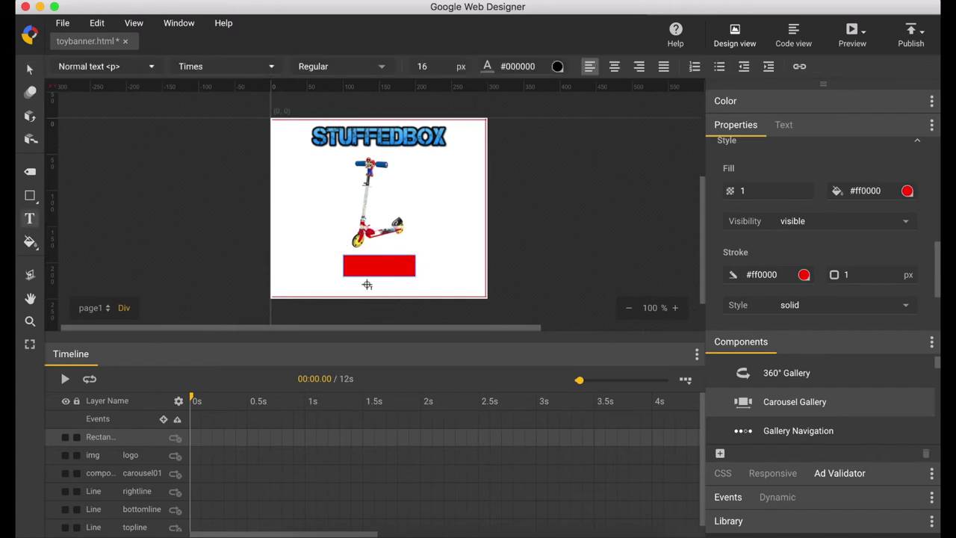
left_click(362, 266)
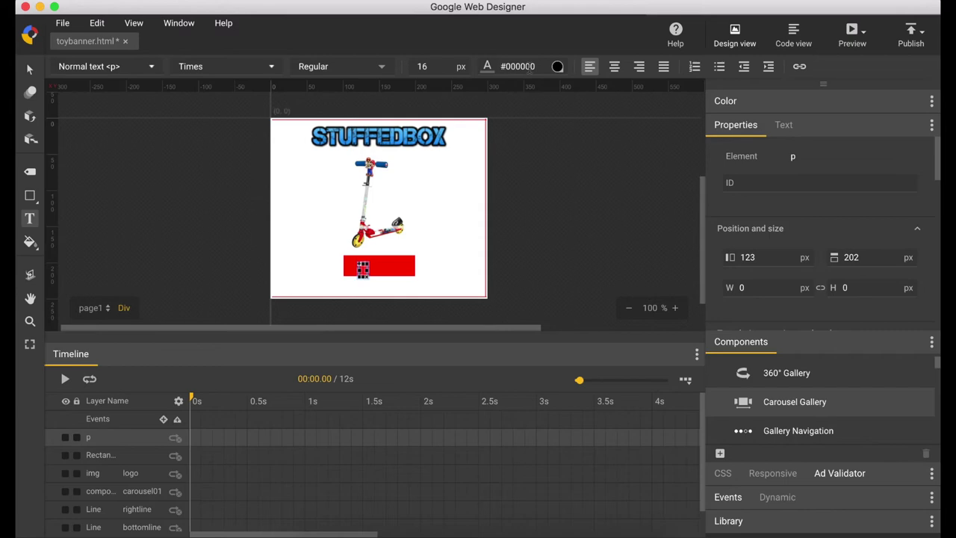
double_click(508, 65)
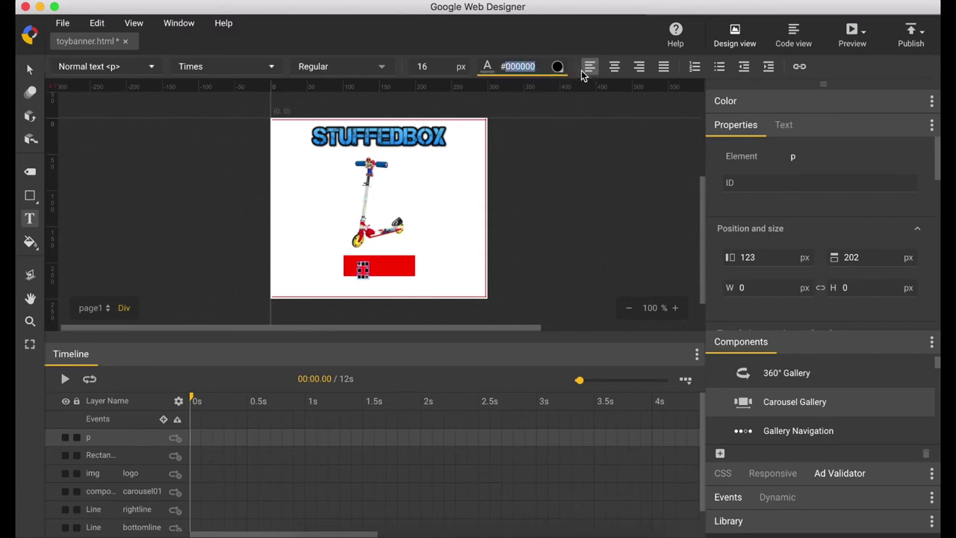
type("ffffff")
key("Return")
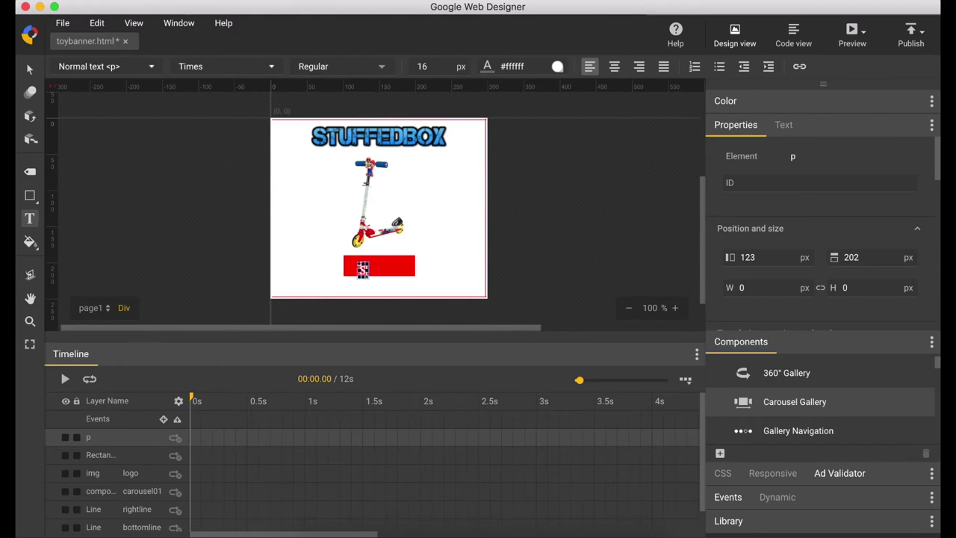
type("SHOP NOW")
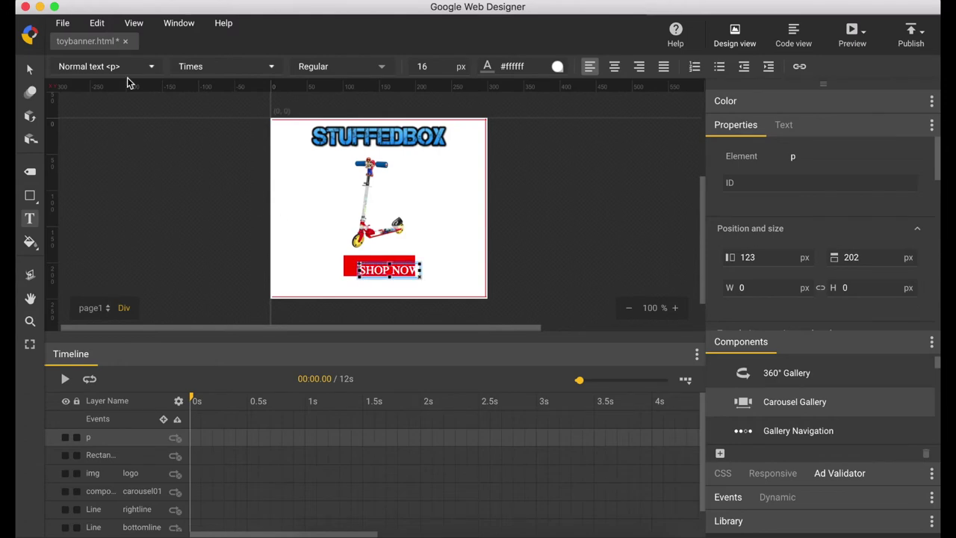
left_click(30, 68)
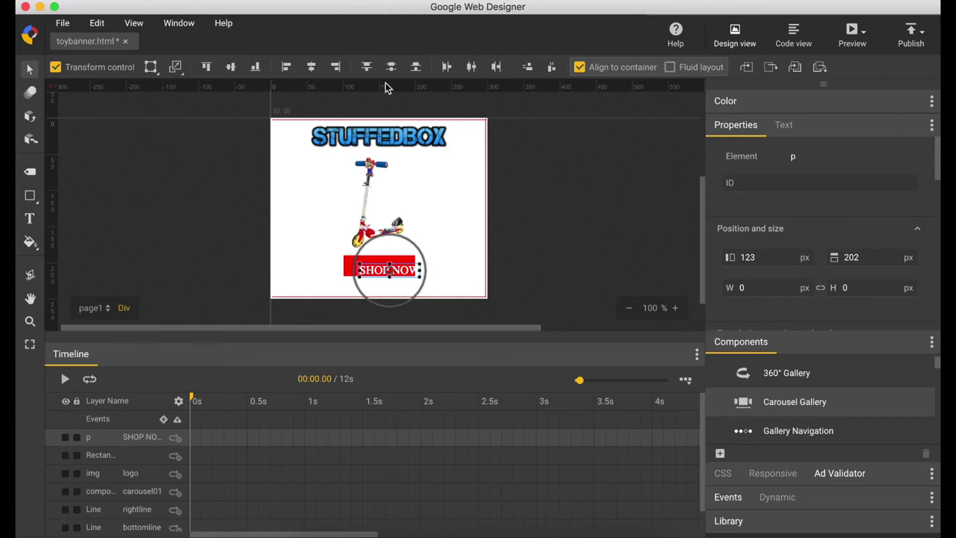
left_click(312, 67)
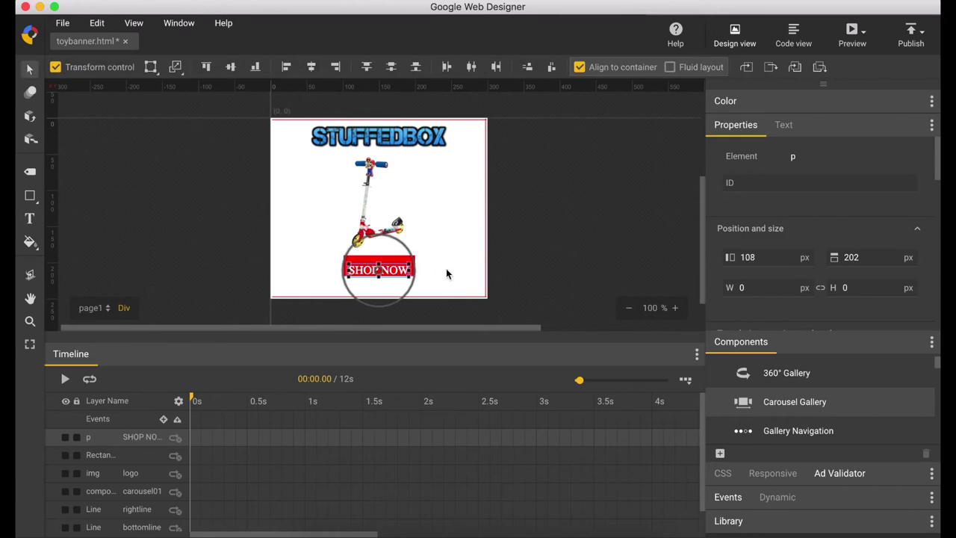
left_click_drag(378, 271, 412, 268)
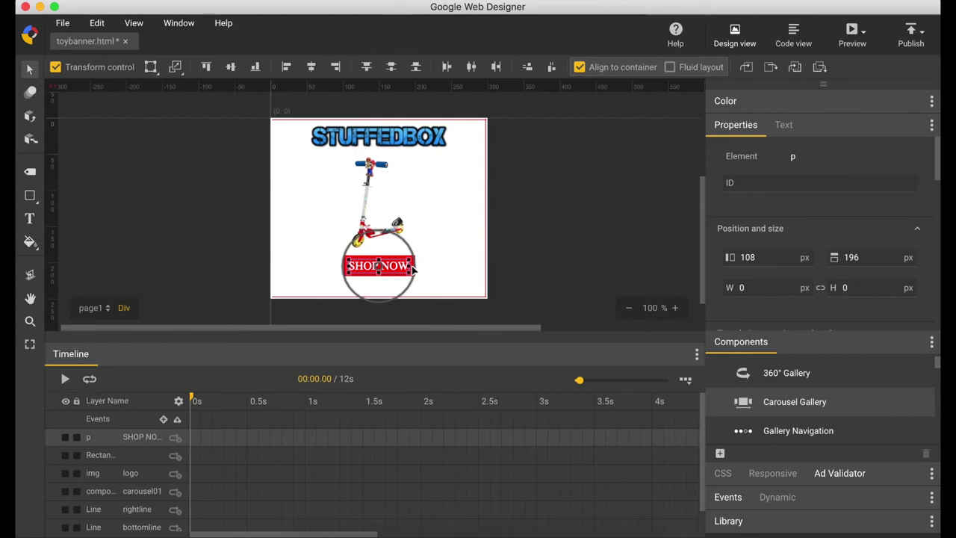
left_click(546, 243)
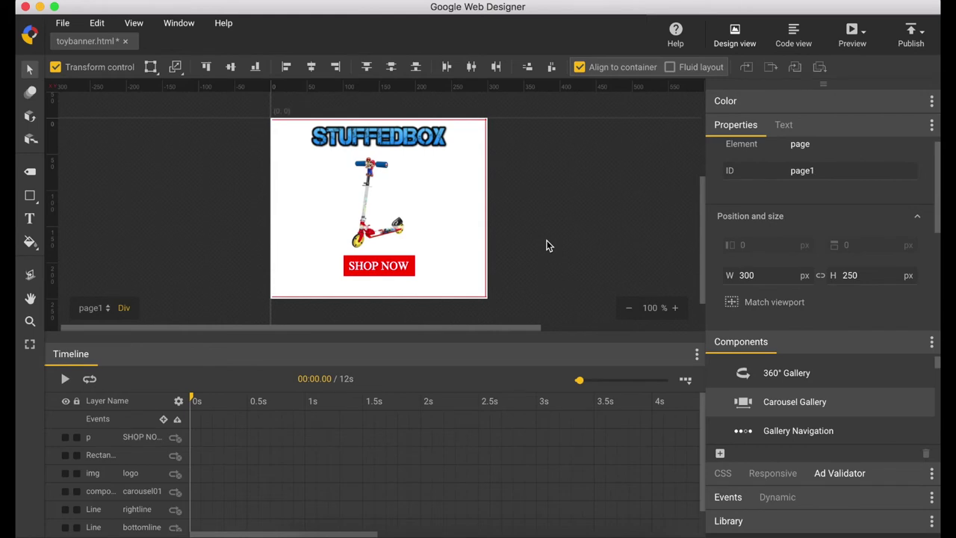
- Set the SHOP NOW text to font size 13 and re-centre it horizontally
left_click(30, 218)
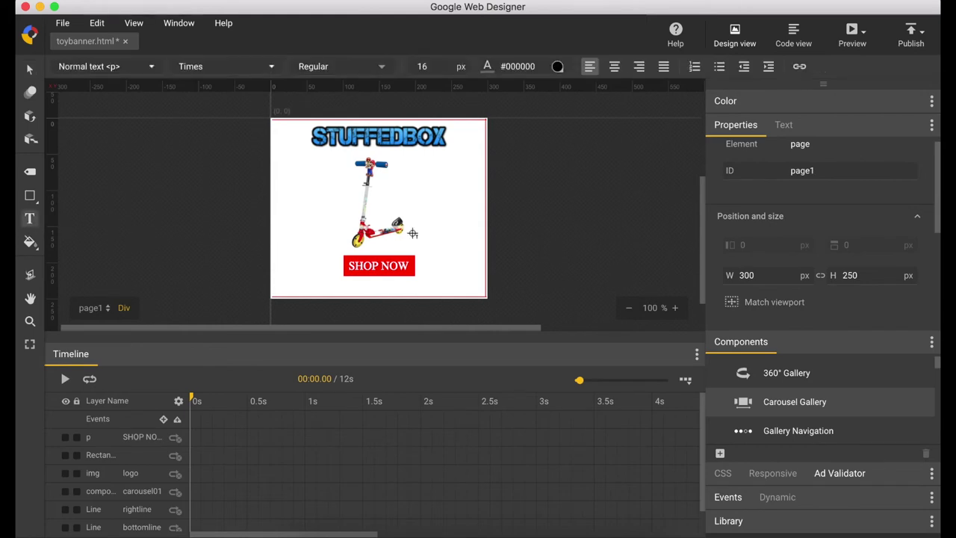
triple_click(383, 267)
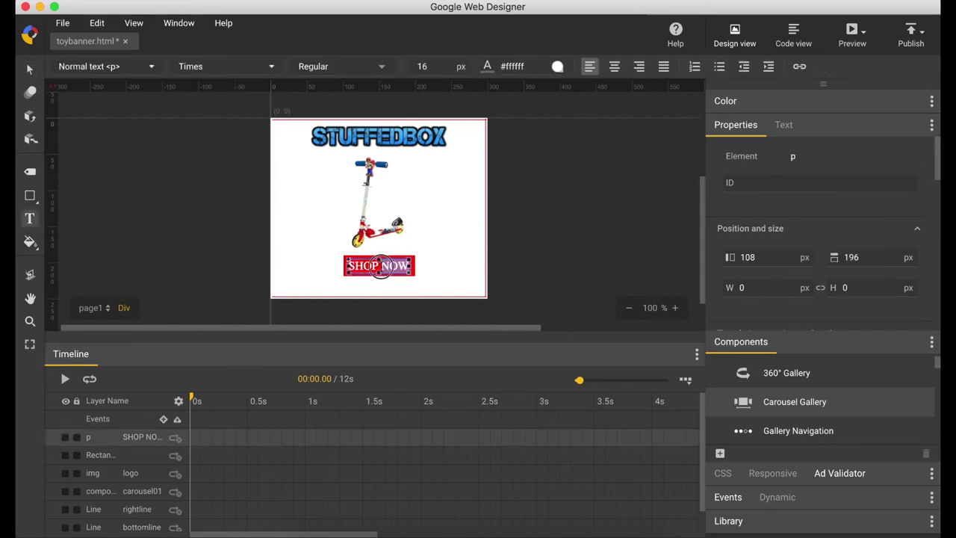
left_click(423, 66)
type("1")
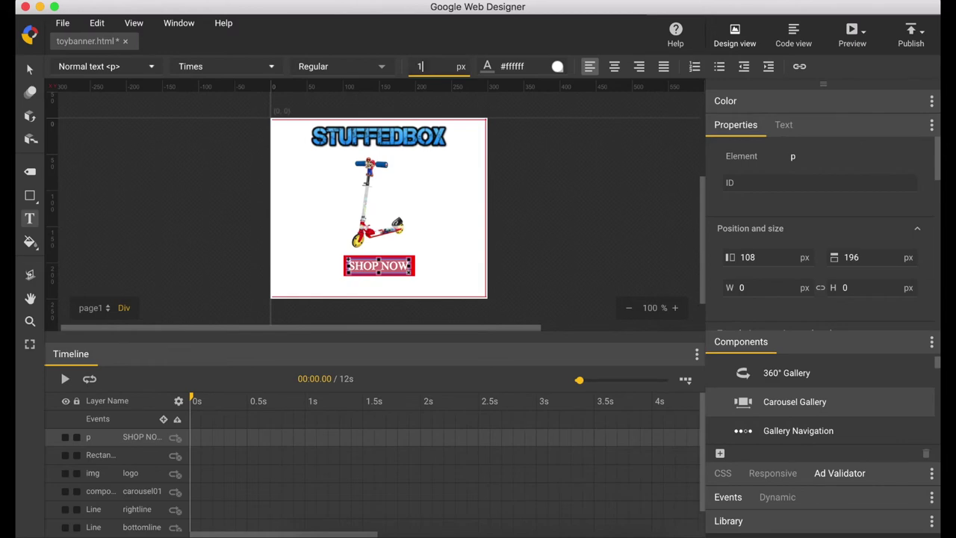
type("3")
key("Return")
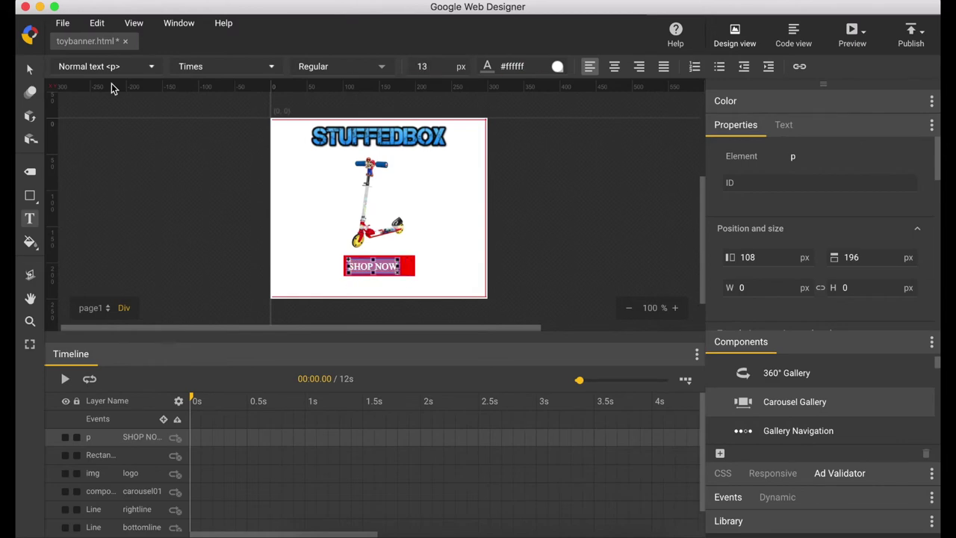
left_click(31, 71)
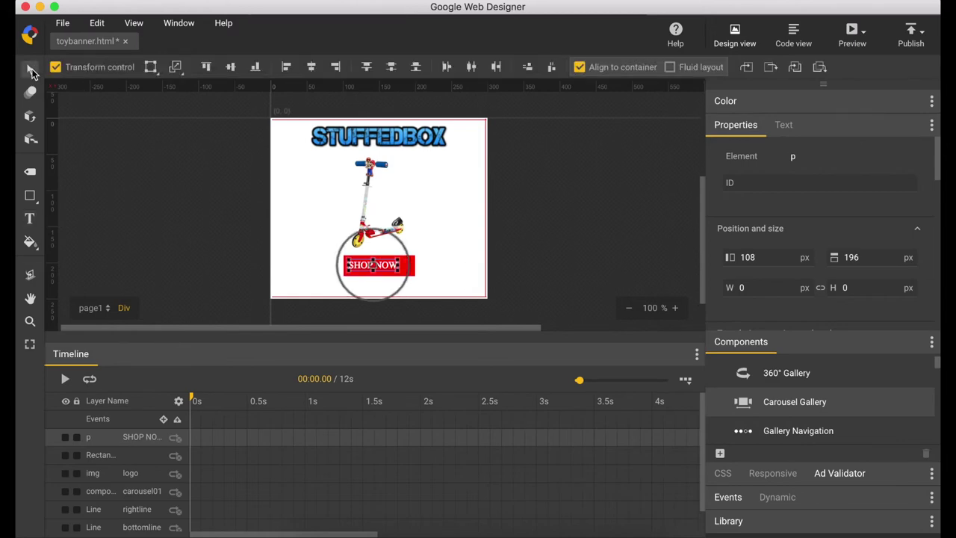
left_click(313, 69)
left_click(601, 202)
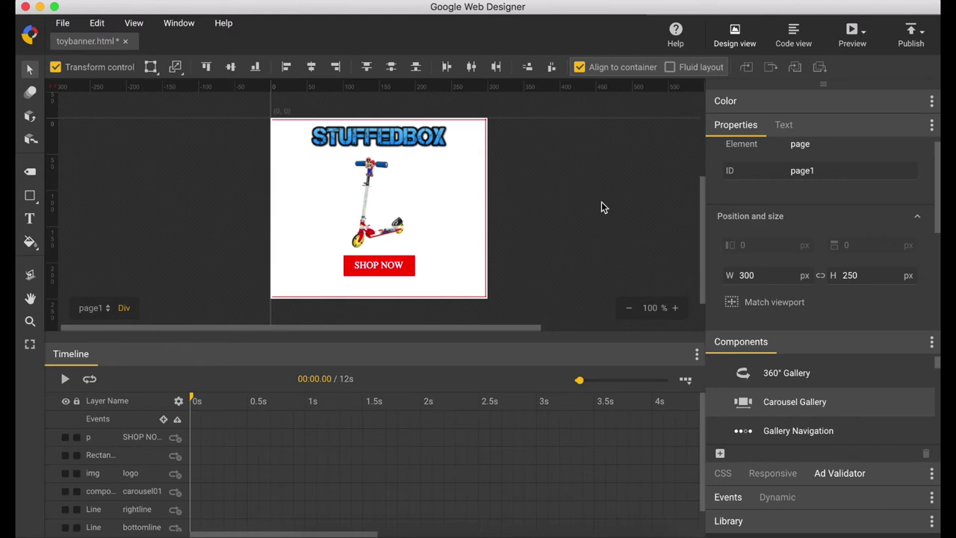
- Add light green #5EEE67 text reading SHOP THIS WEEK'S DEAL near the banner bottom
left_click(29, 218)
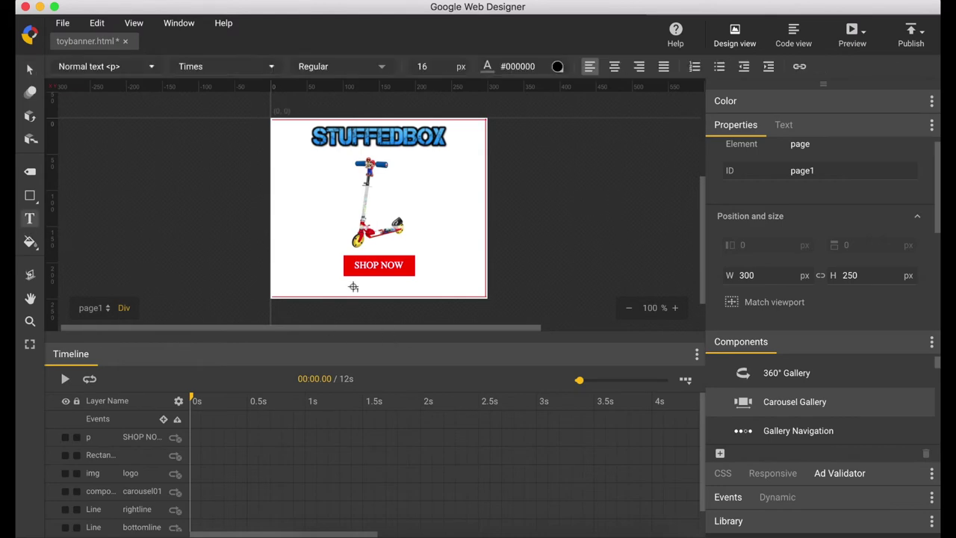
left_click(557, 66)
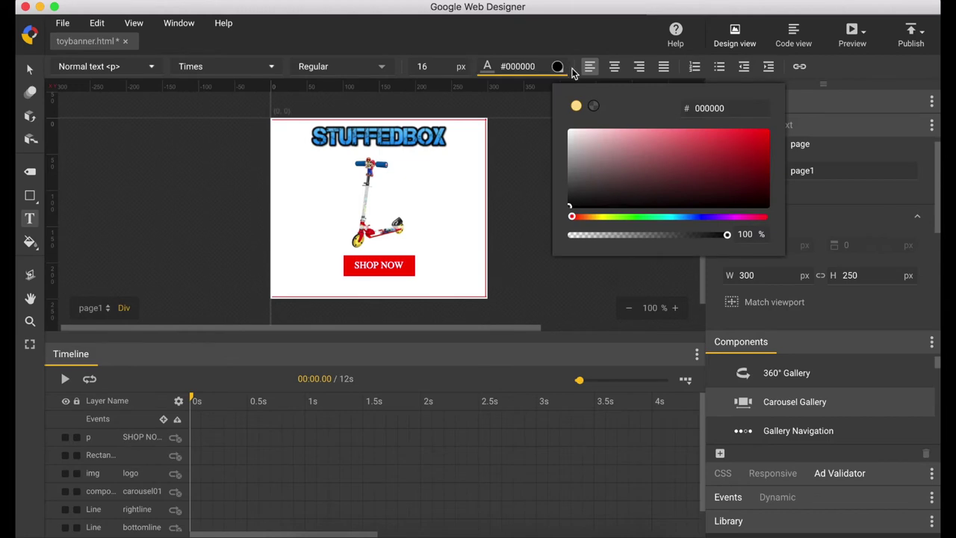
left_click(638, 217)
left_click(692, 138)
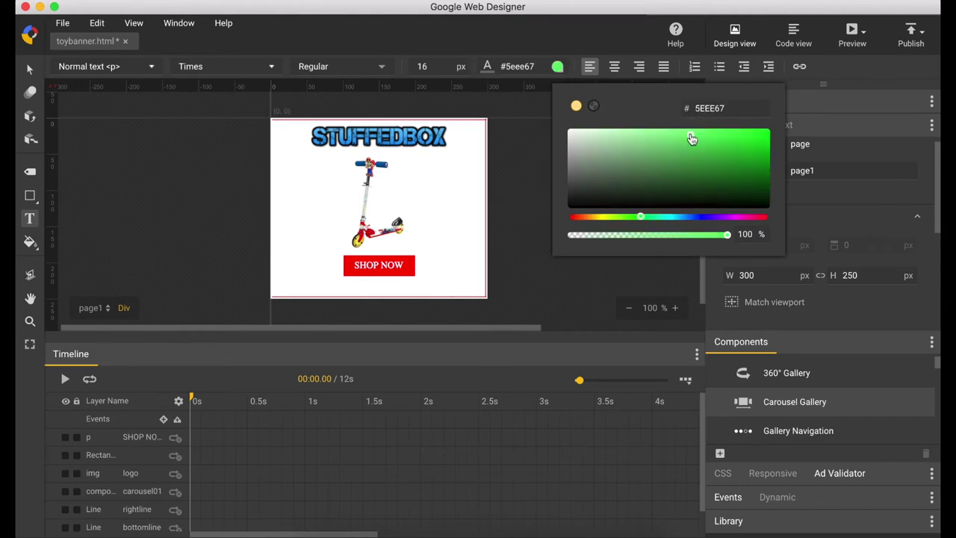
left_click(291, 292)
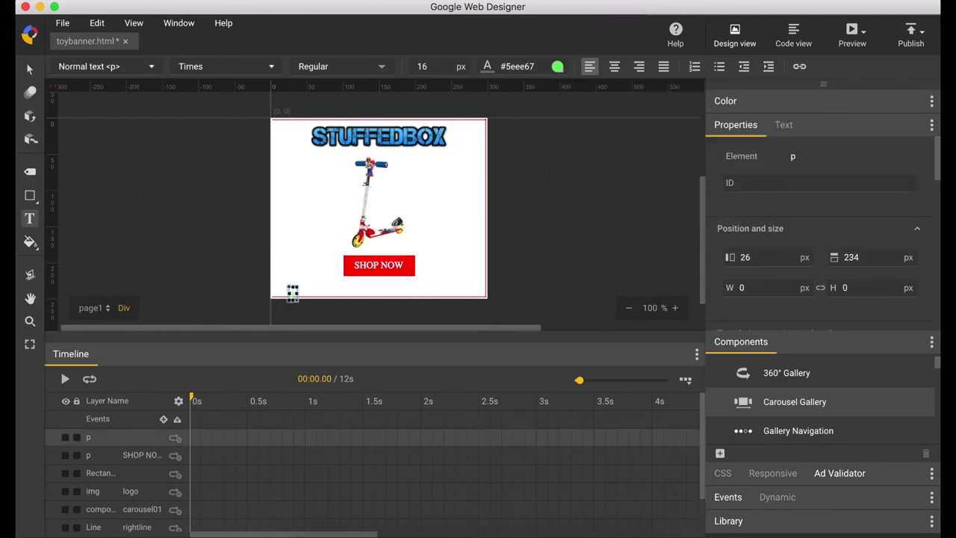
type("SHOP THIS WEEK'S DEAL")
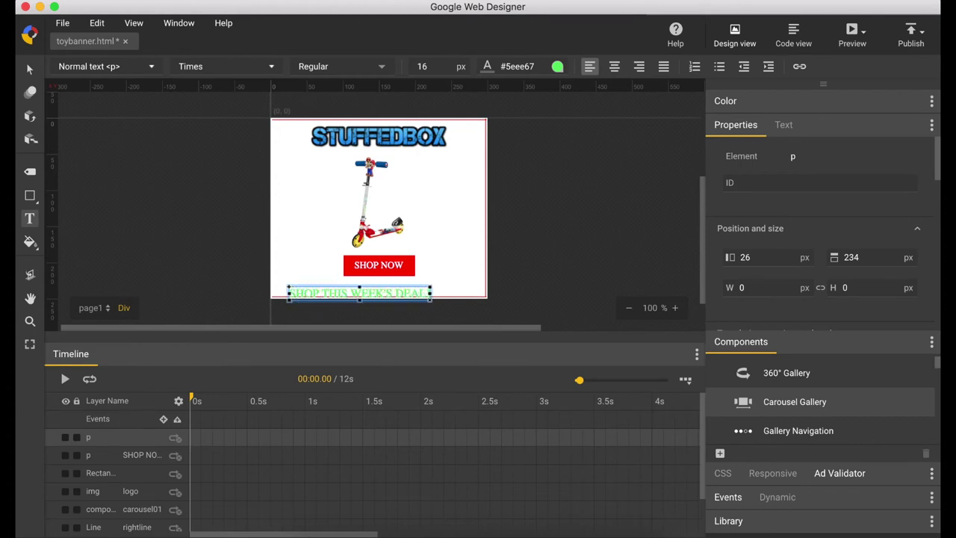
- Centre the deal text horizontally and nudge it up slightly
left_click(30, 70)
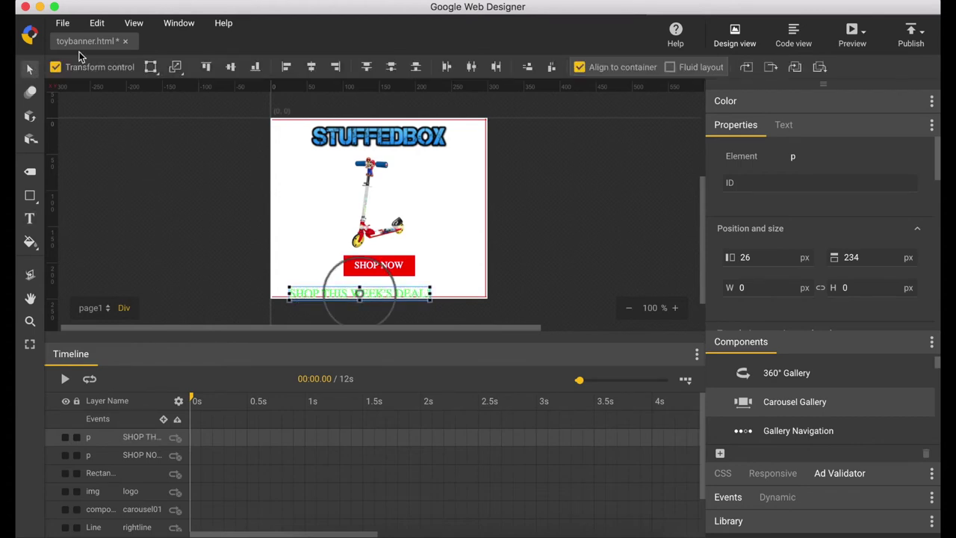
left_click(313, 68)
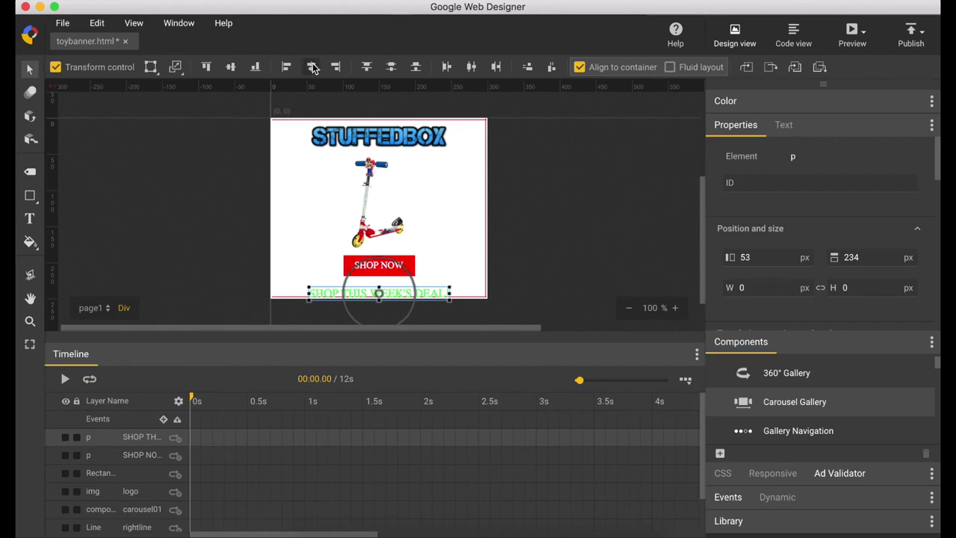
key("Up")
key("Up")
key("Up")
key("Up")
key("Up")
key("Up")
key("Up")
key("Up")
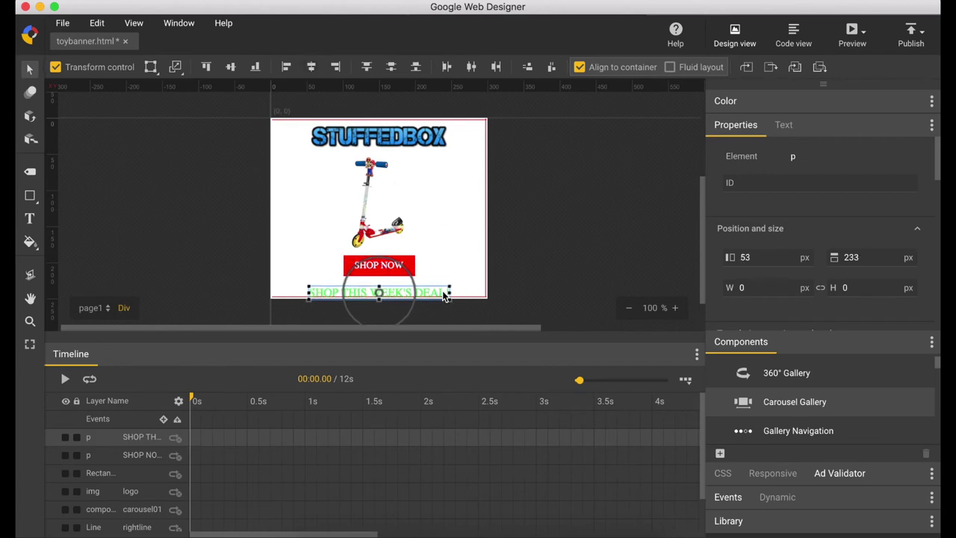
left_click(548, 191)
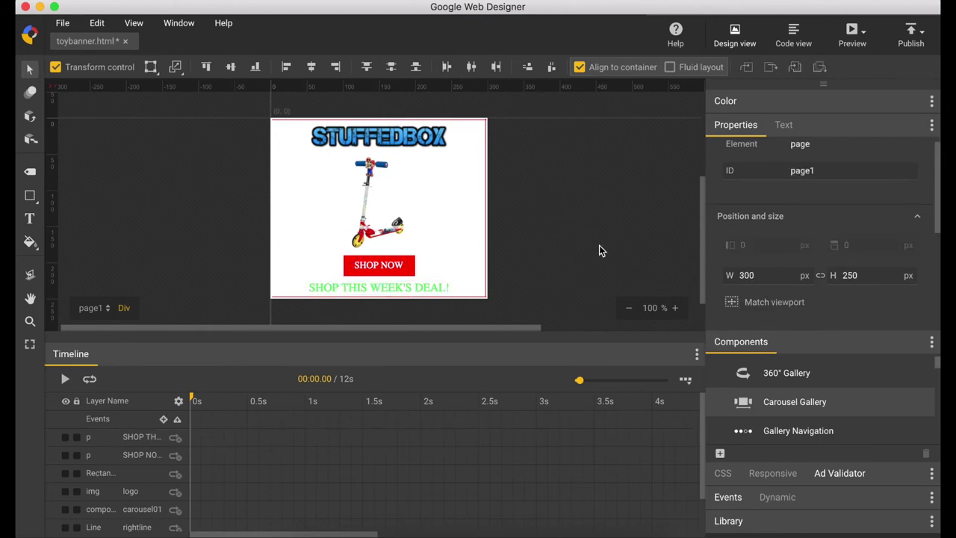
key("super+Tab")
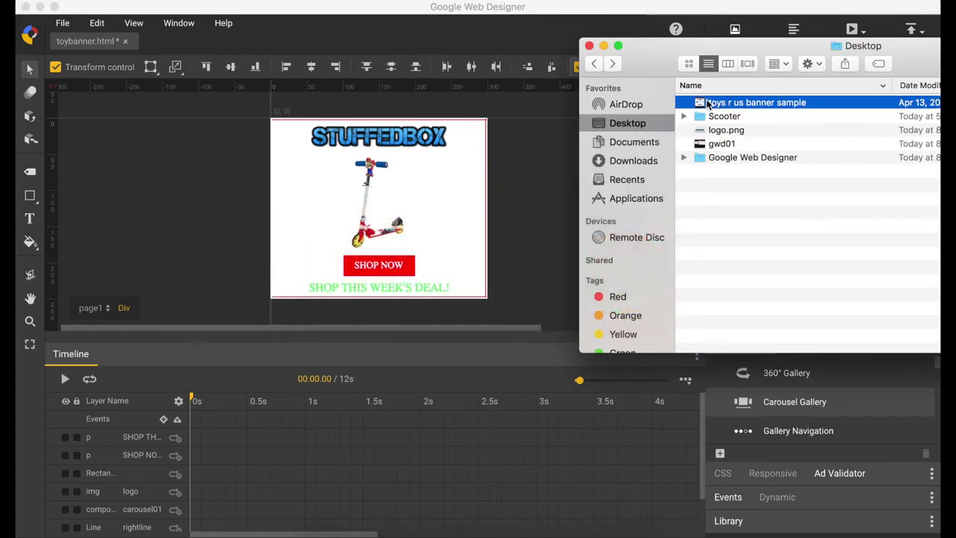
left_click(708, 103)
key("space")
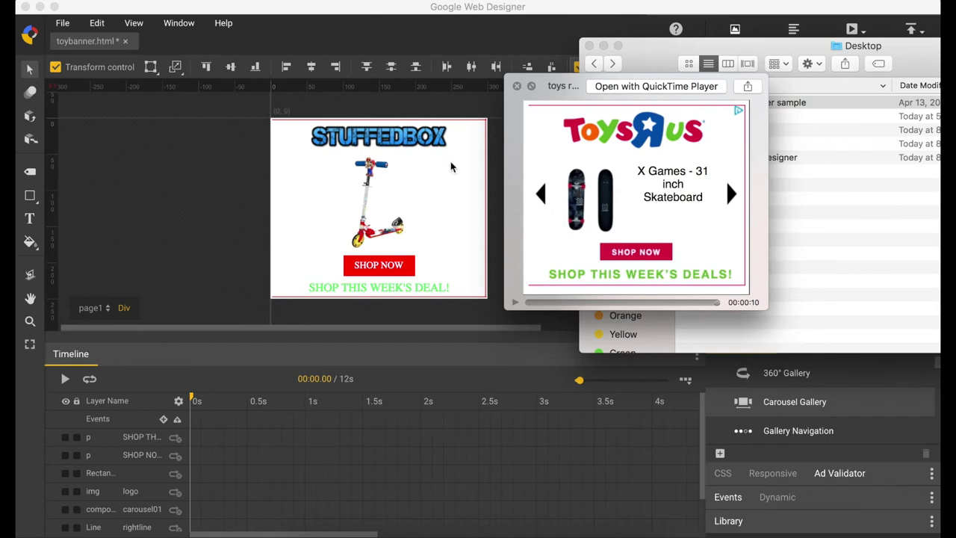
left_click(499, 179)
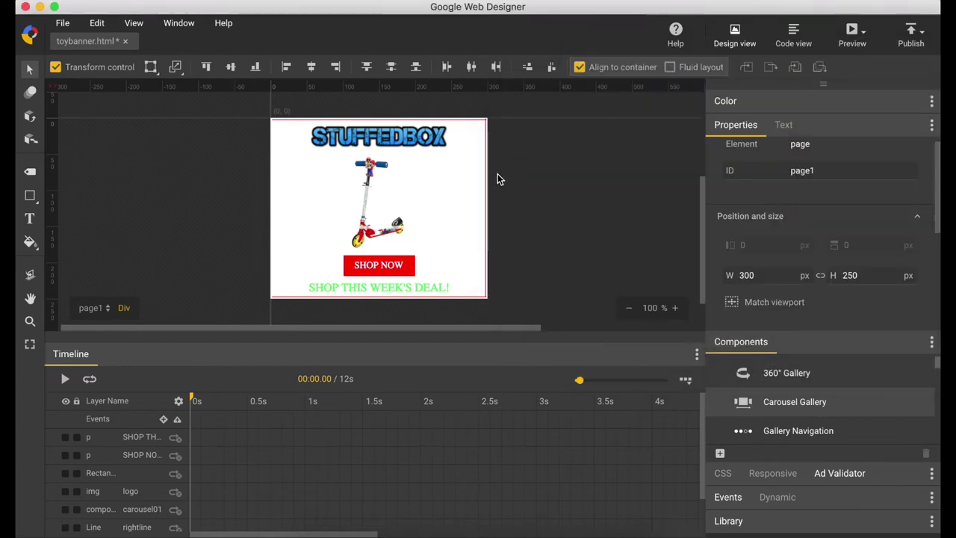
- Insert a right-pointing arrow character in a text box right of the scooter
left_click(30, 221)
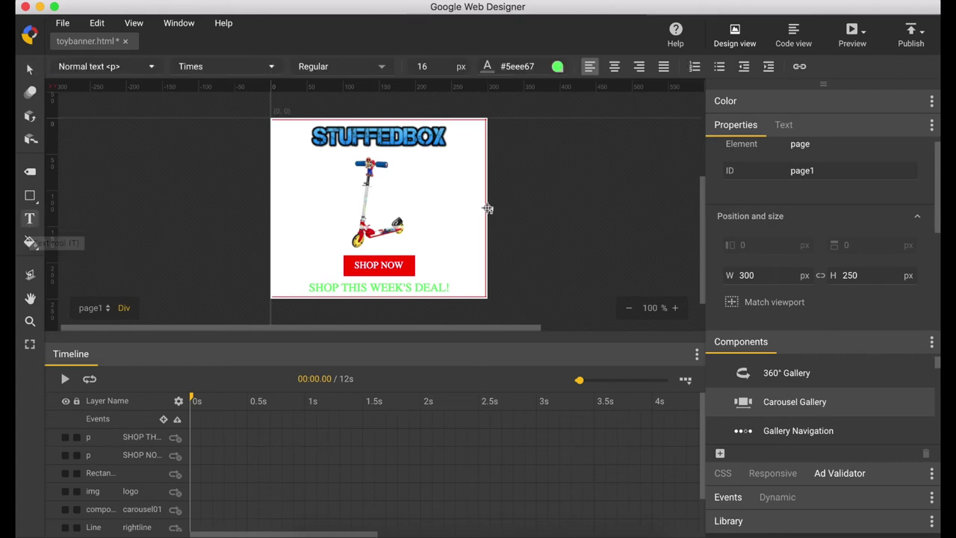
left_click(467, 194)
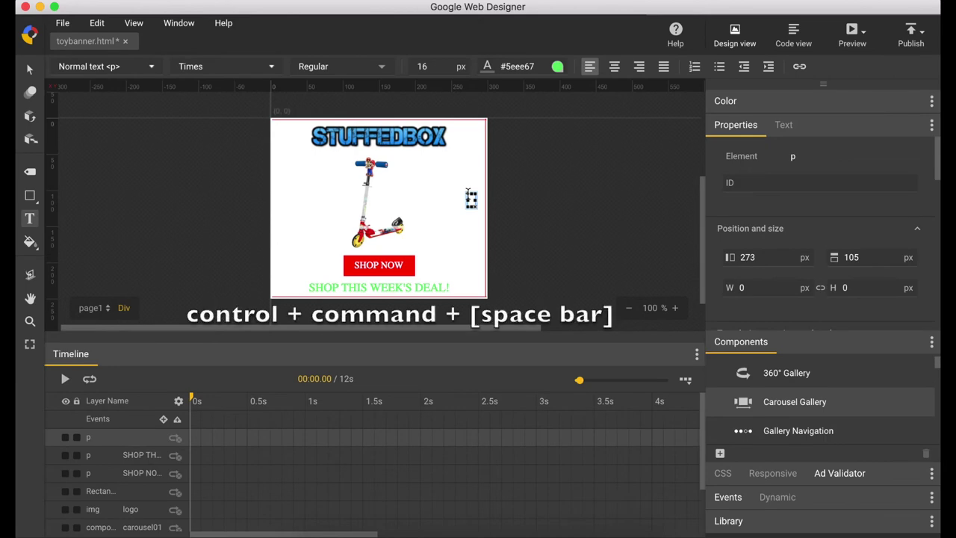
key("ctrl+super+space")
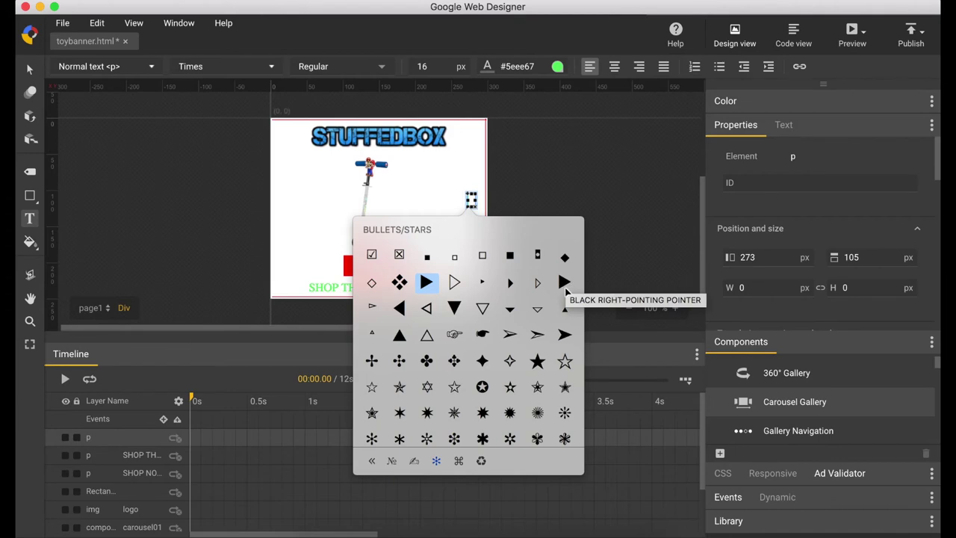
left_click(565, 291)
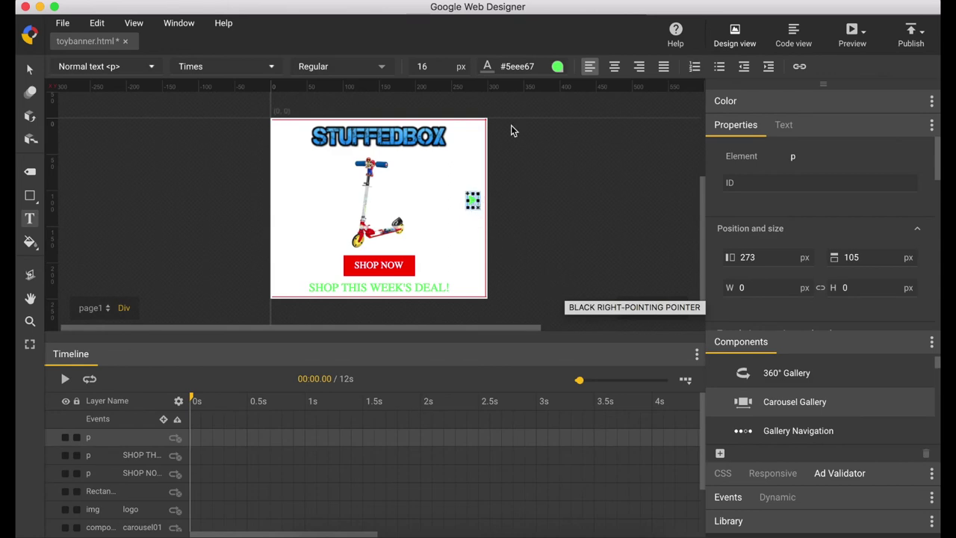
- Make the arrow black (#000000) with a font size of 30
left_click(557, 66)
left_click(530, 65)
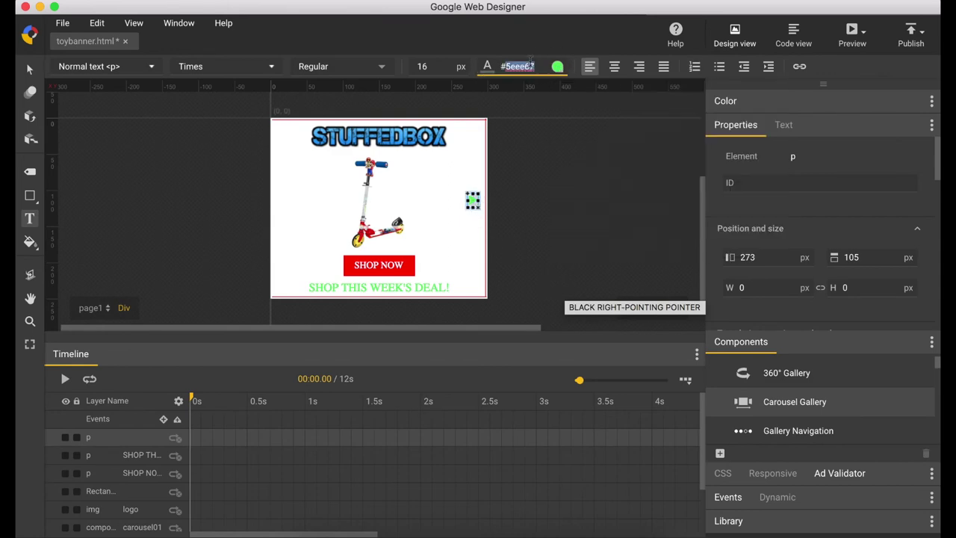
type("#000000")
key("Return")
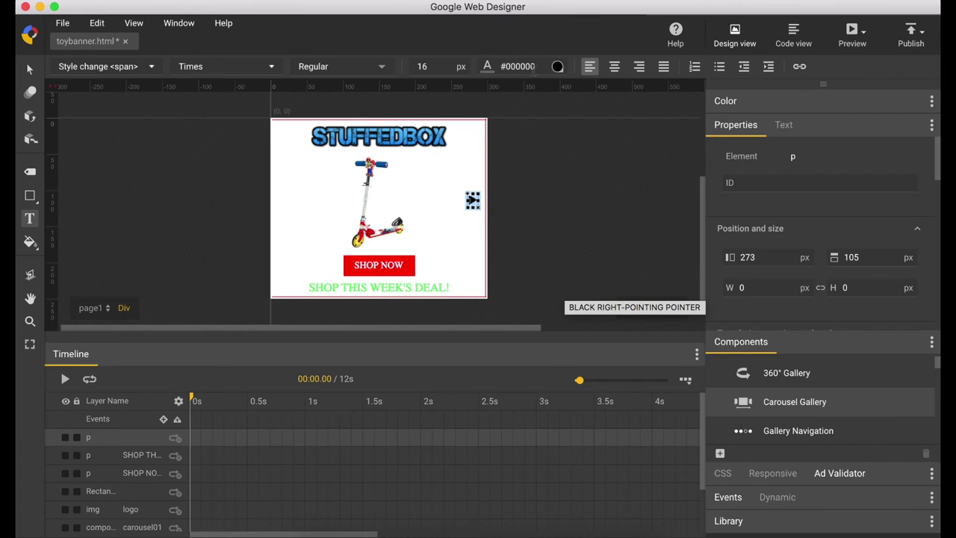
left_click(424, 65)
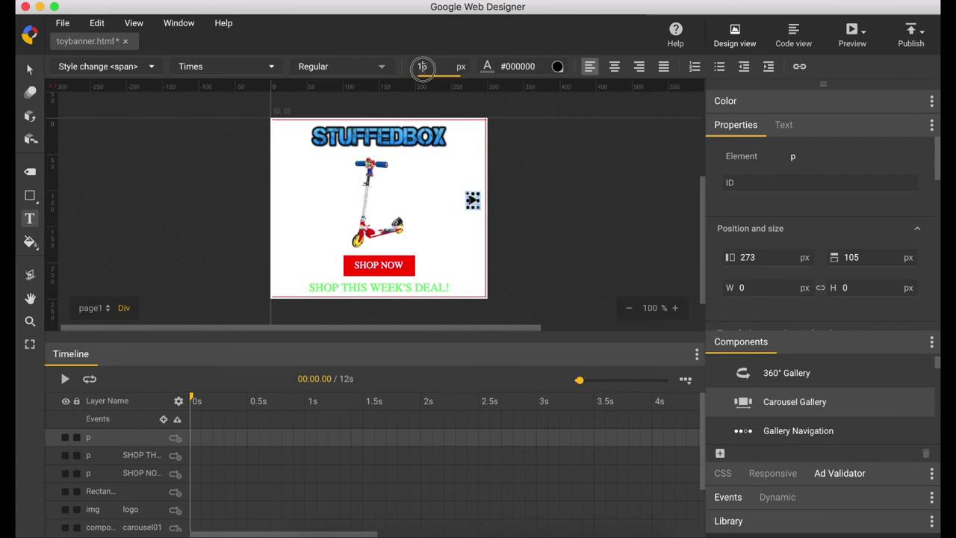
double_click(416, 67)
type("30")
key("Return")
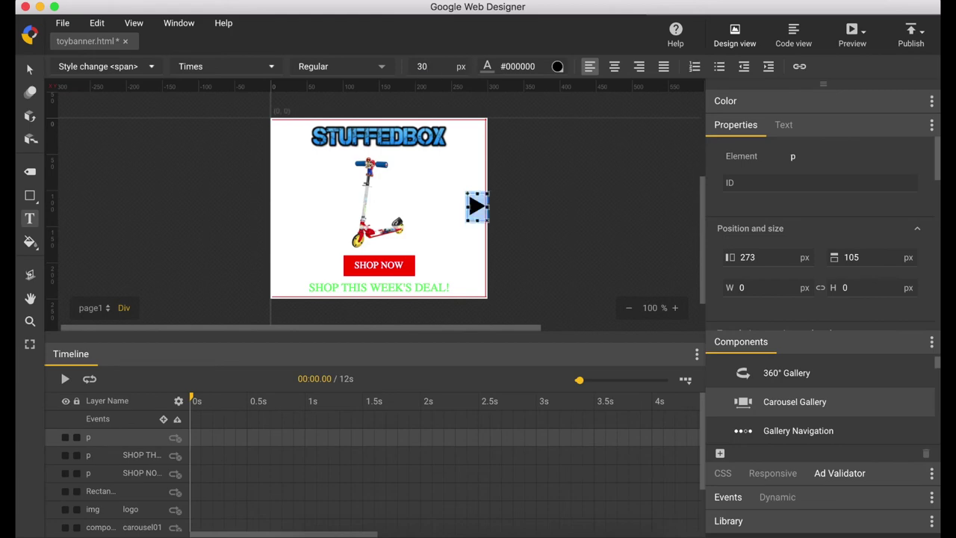
- Centre the right arrow vertically in the banner
left_click(30, 69)
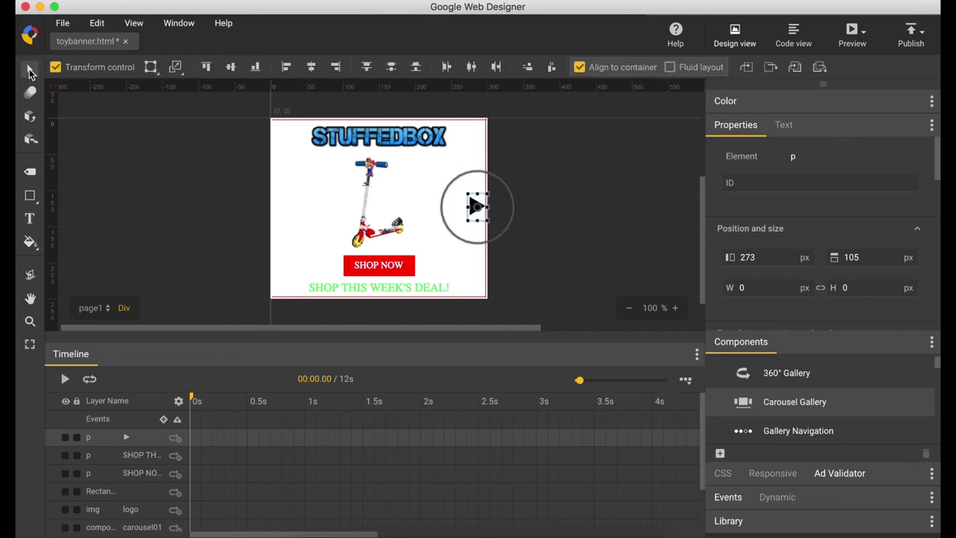
left_click(391, 67)
left_click(561, 224)
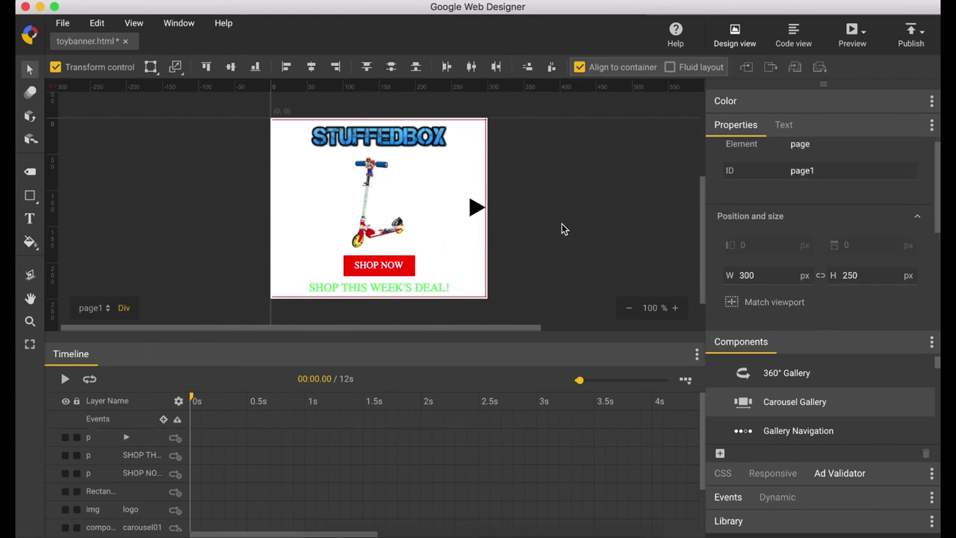
left_click(474, 205)
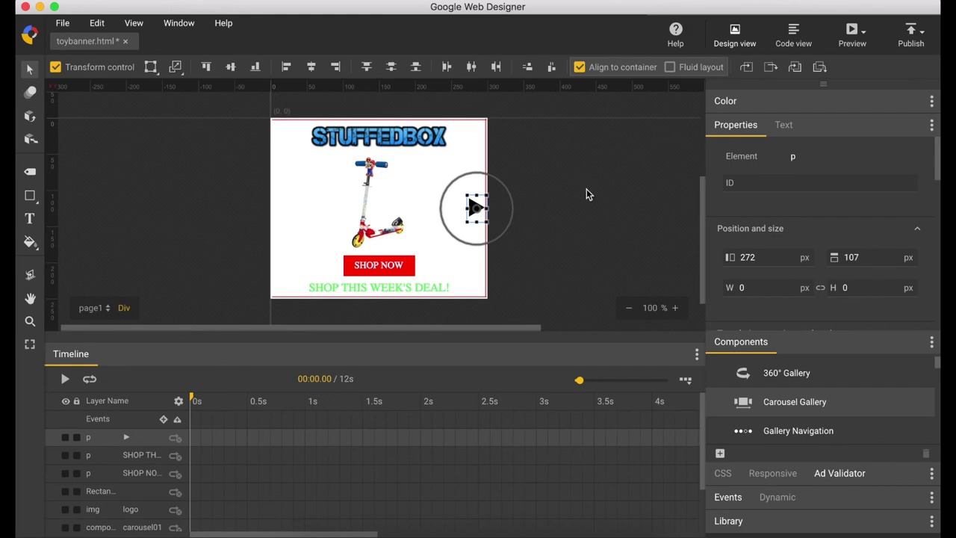
left_click(117, 193)
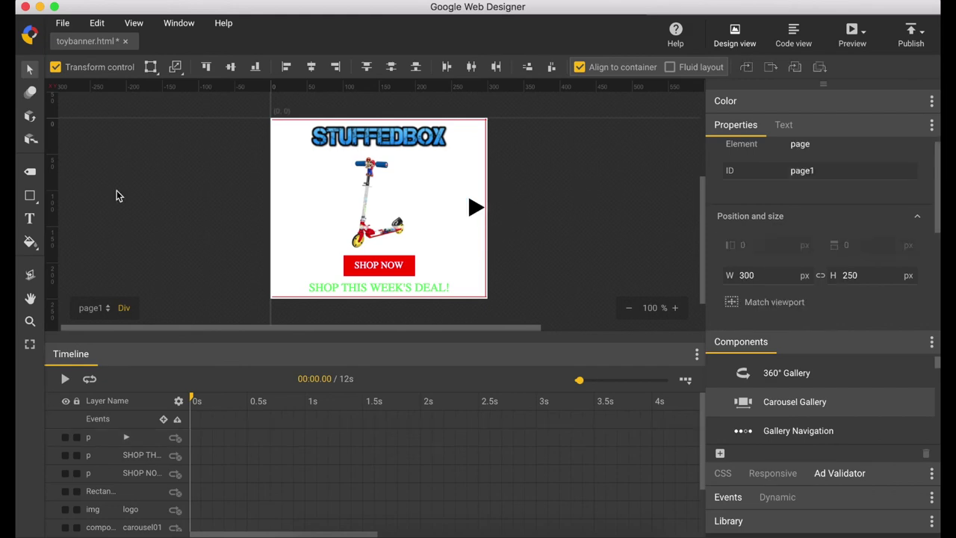
- Rename the right arrow's layer to rightbutton
double_click(133, 442)
type("right")
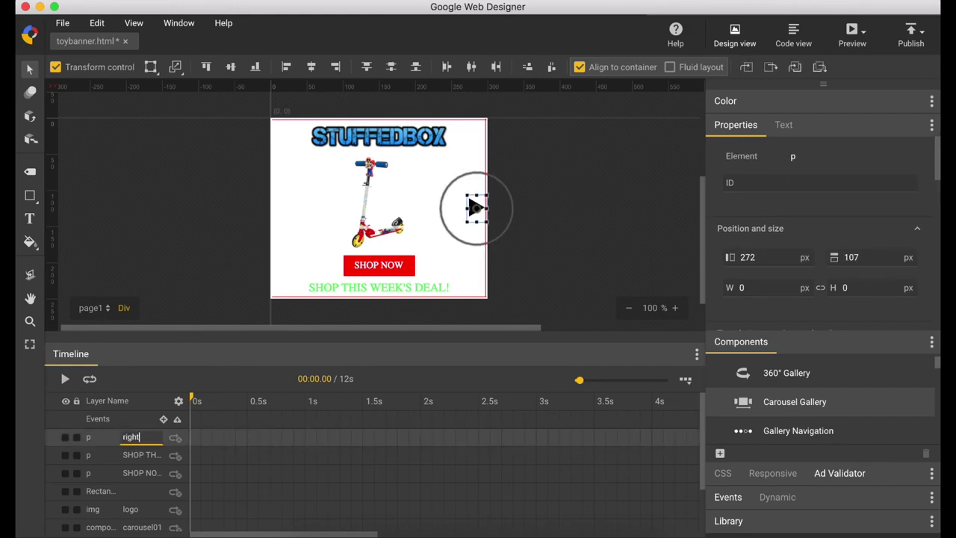
type("button")
key("Return")
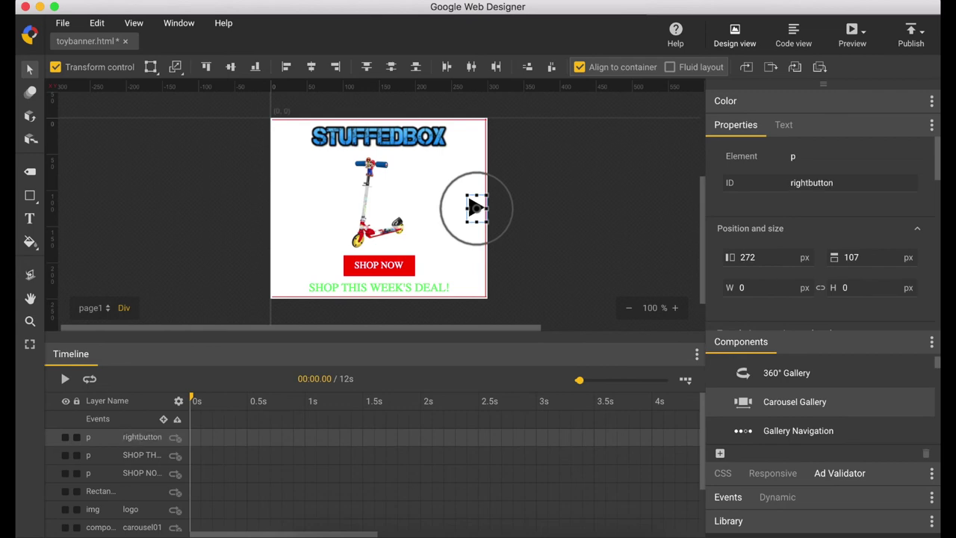
left_click(30, 218)
- Insert a left-pointing triangle ◀ in a new text box at the banner's left edge
left_click(273, 202)
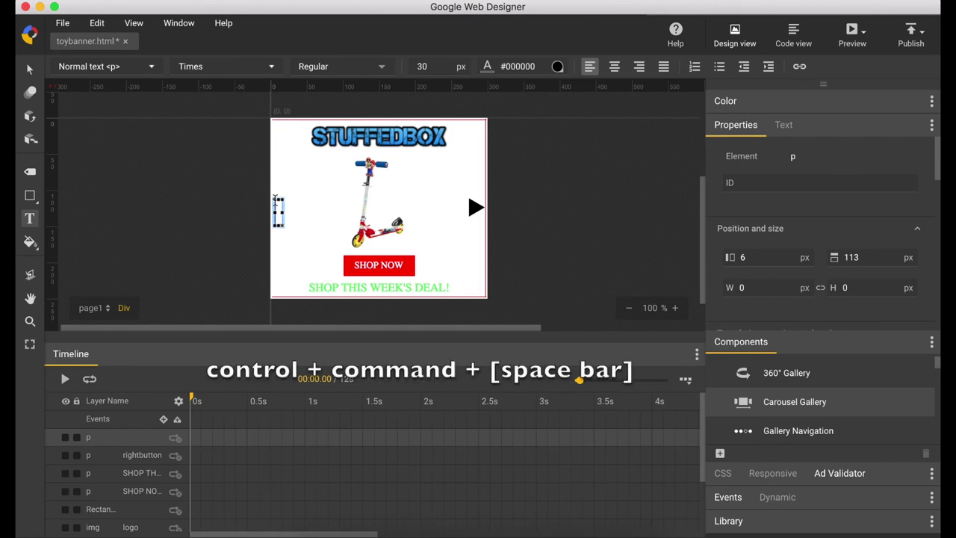
key("ctrl+super+space")
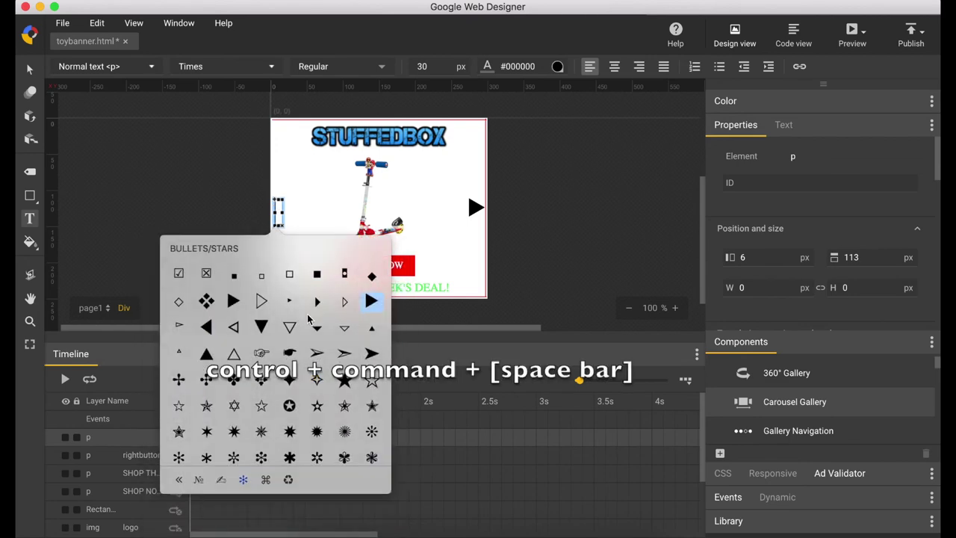
left_click(207, 327)
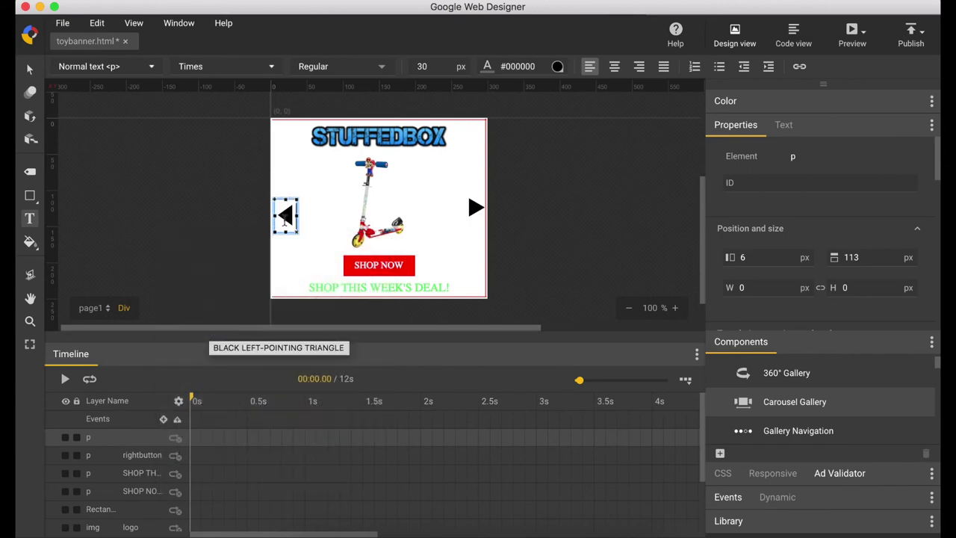
- Rename the left arrow's layer to leftbutton
left_click(30, 71)
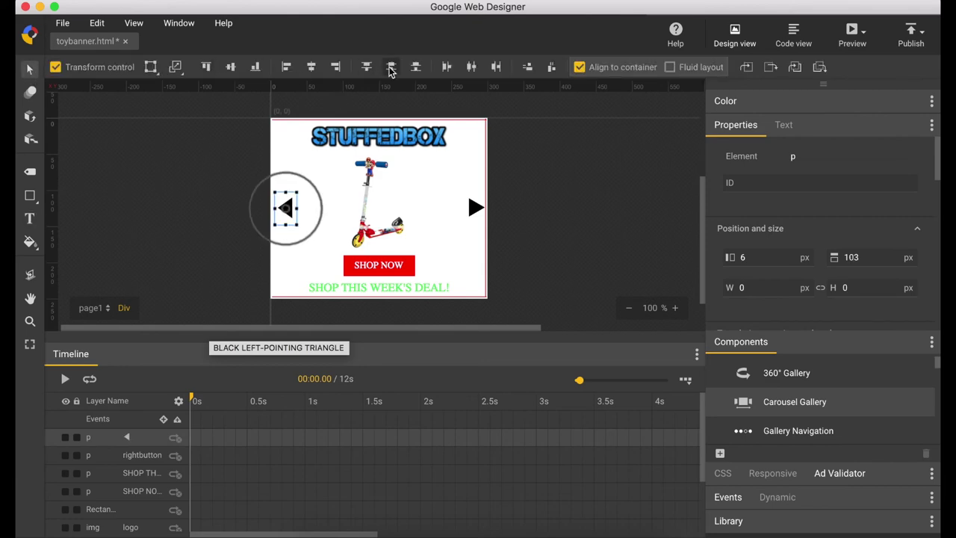
left_click(547, 215)
double_click(476, 207)
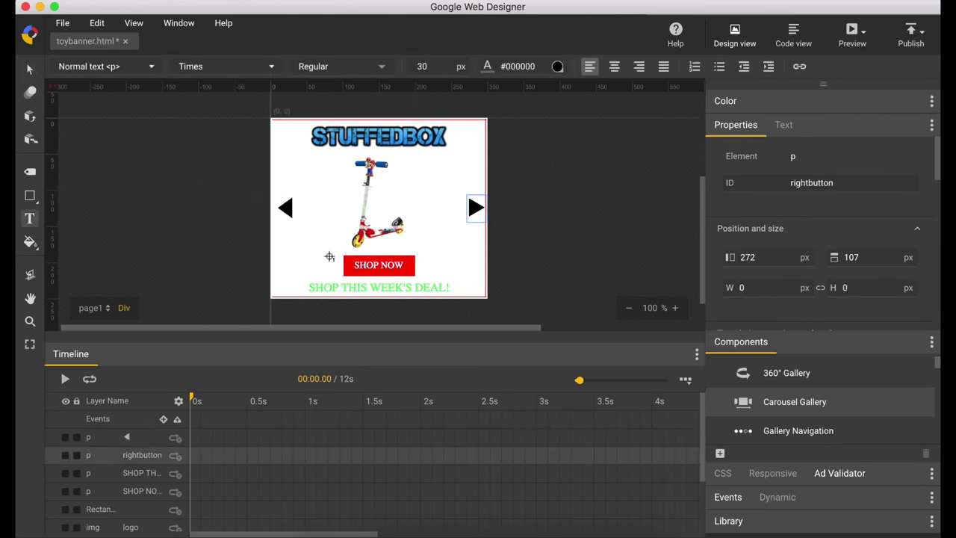
double_click(141, 439)
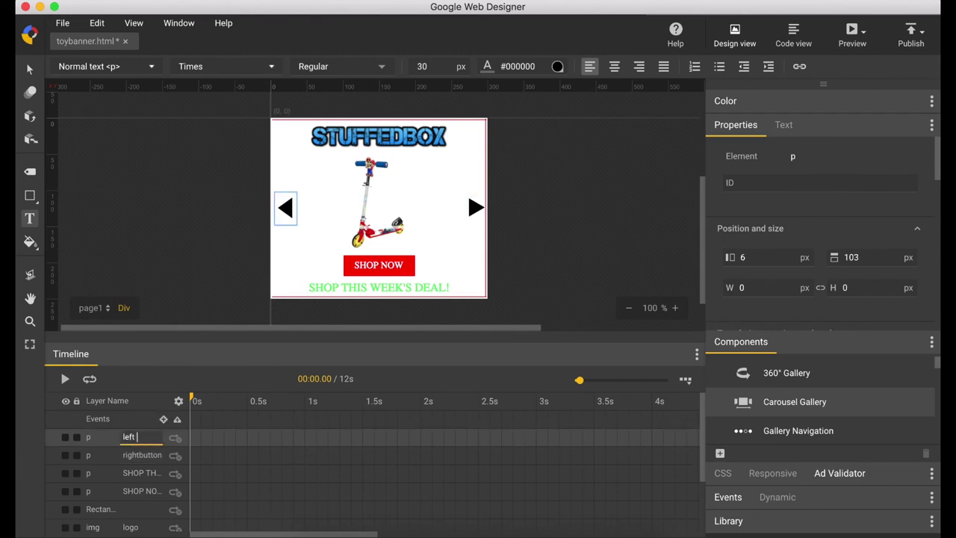
type("leftbutton")
key("Return")
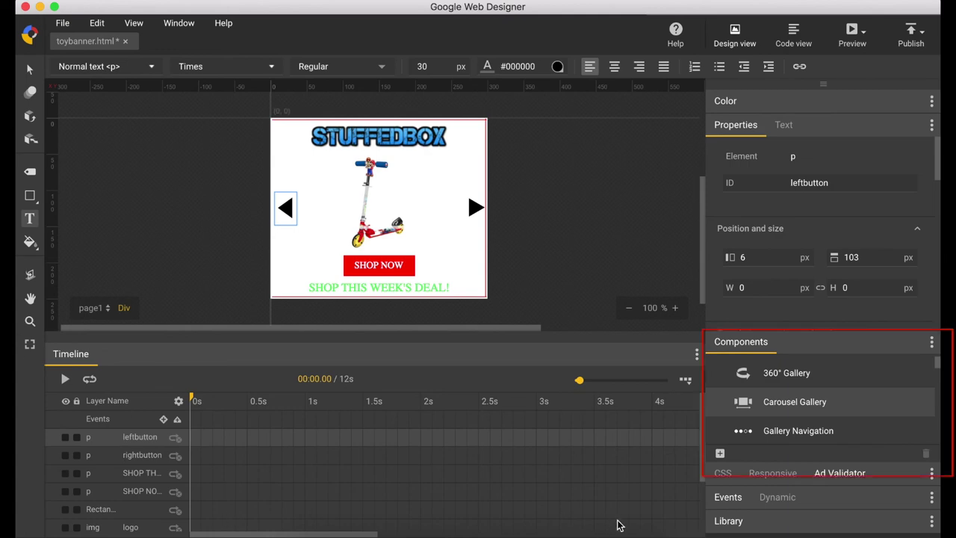
- Place a Tap Area component on the banner and resize it to fit over the SHOP NOW button
scroll(862, 373, "down", 3)
scroll(862, 373, "down", 5)
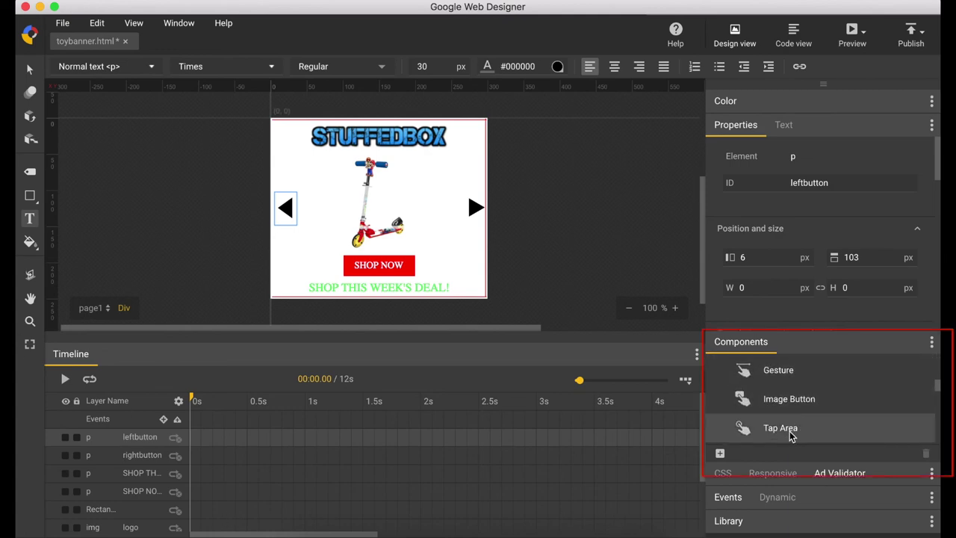
left_click_drag(790, 437, 331, 234)
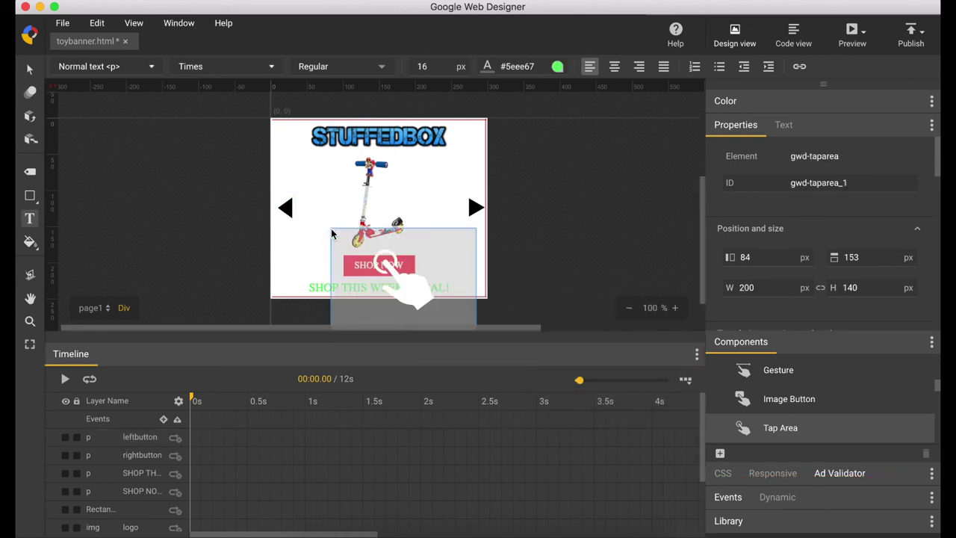
scroll(482, 313, "down", 1)
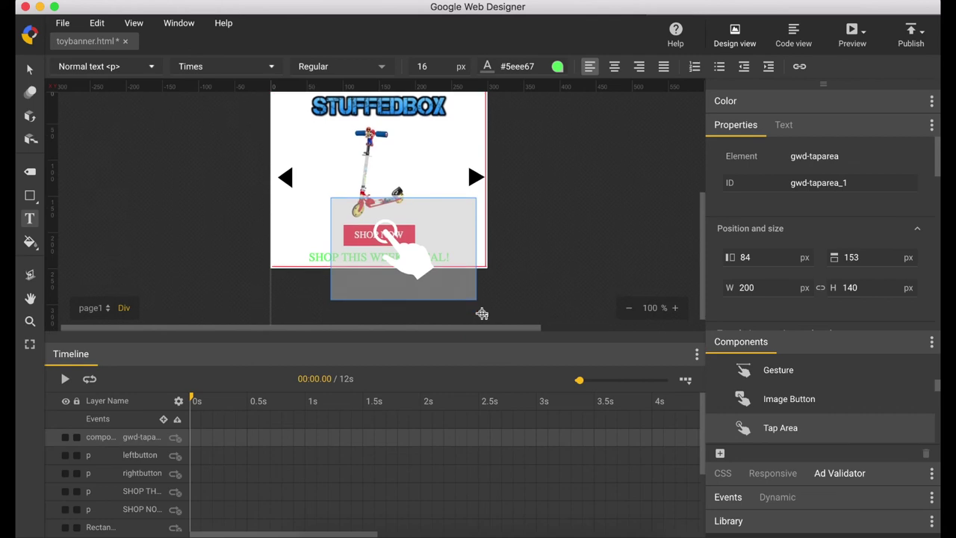
key("Escape")
key("v")
left_click(461, 284)
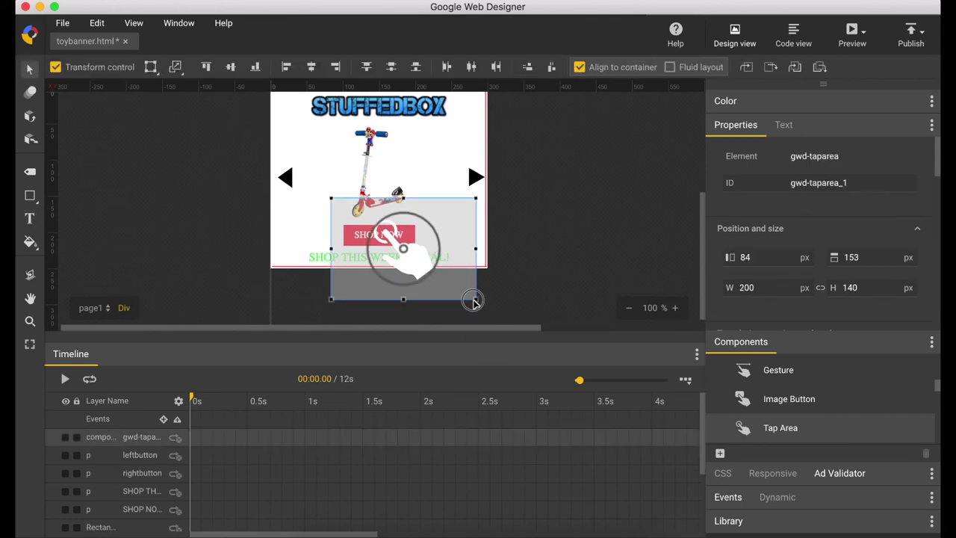
left_click_drag(475, 298, 433, 247)
left_click_drag(381, 200, 417, 236)
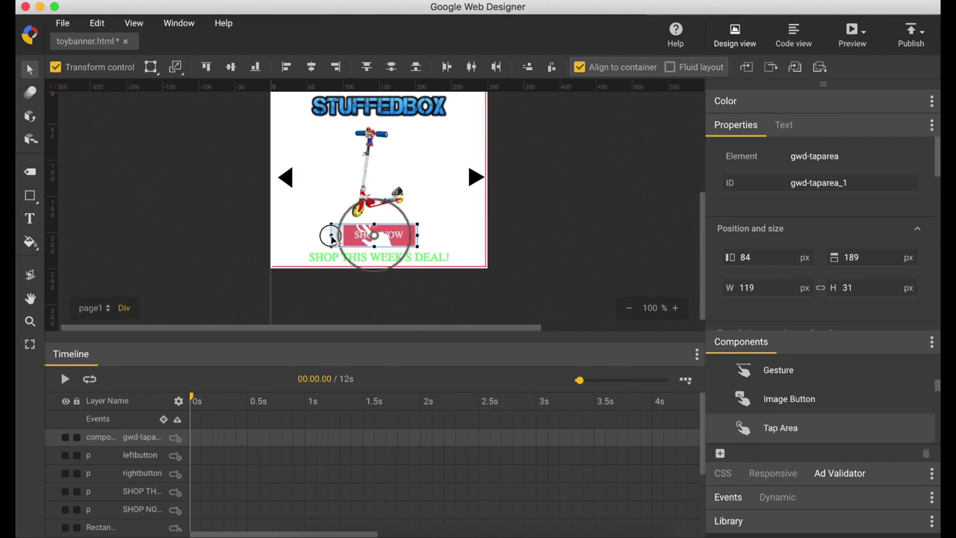
left_click_drag(330, 237, 341, 237)
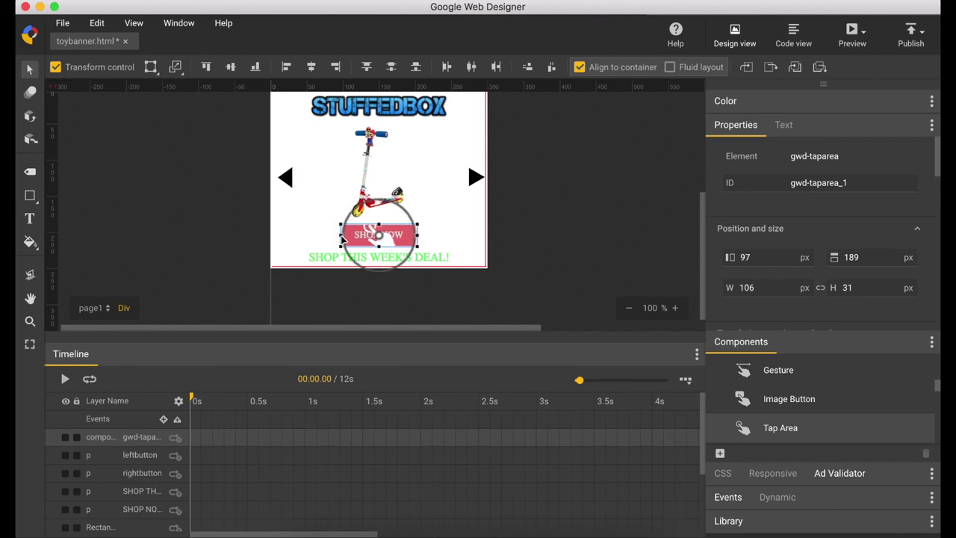
right_click(397, 241)
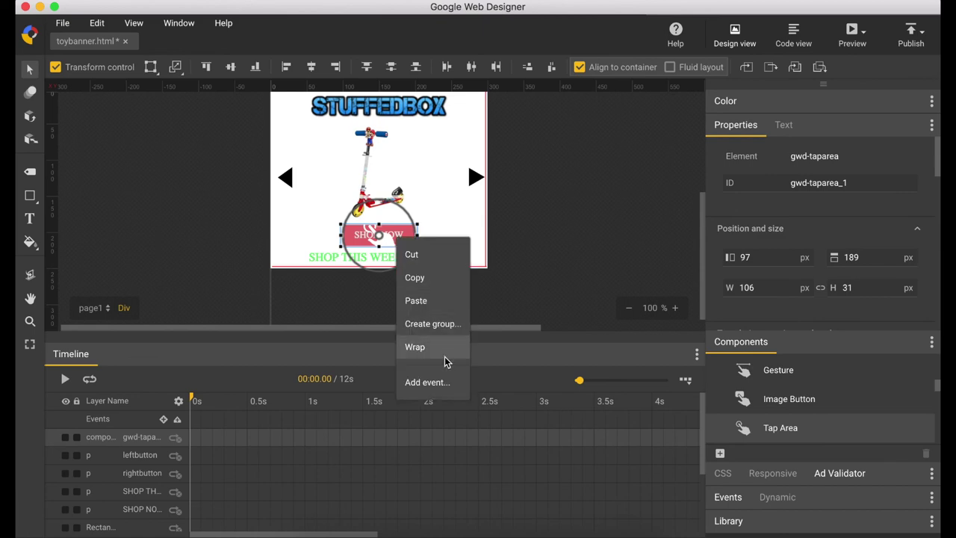
left_click(441, 381)
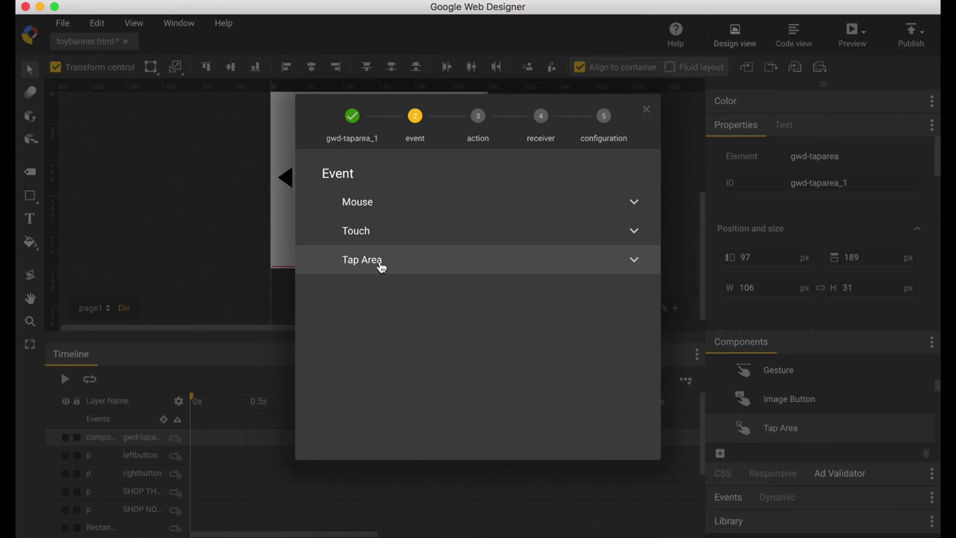
left_click(379, 263)
left_click(382, 289)
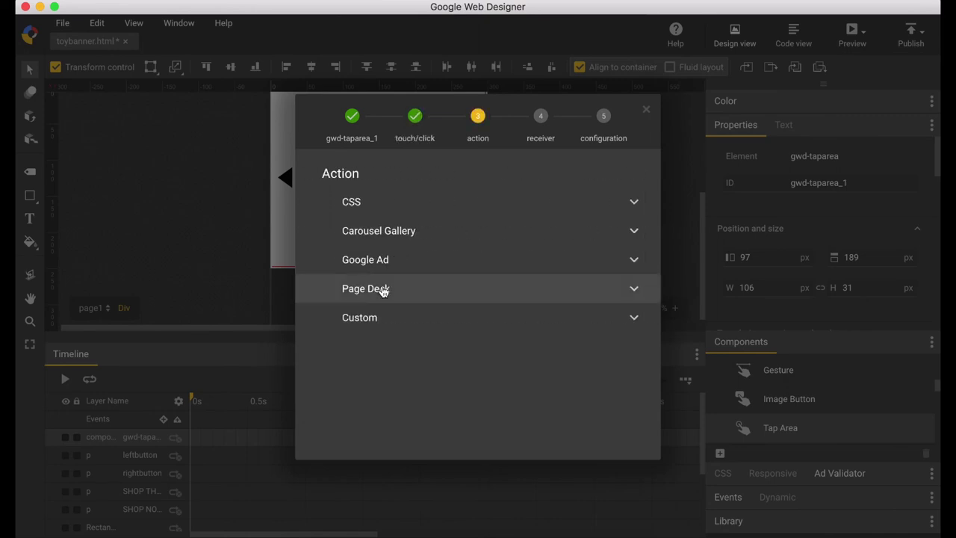
left_click(377, 261)
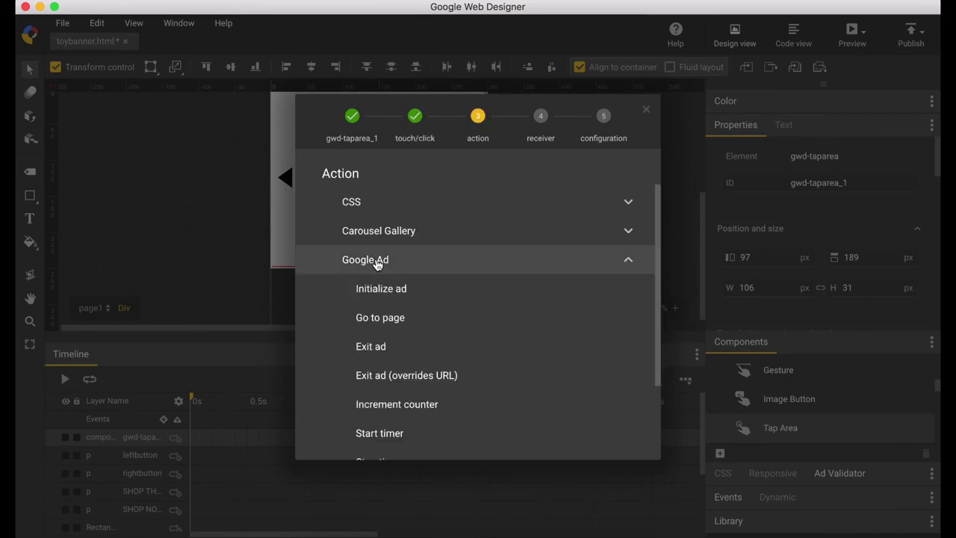
left_click(399, 341)
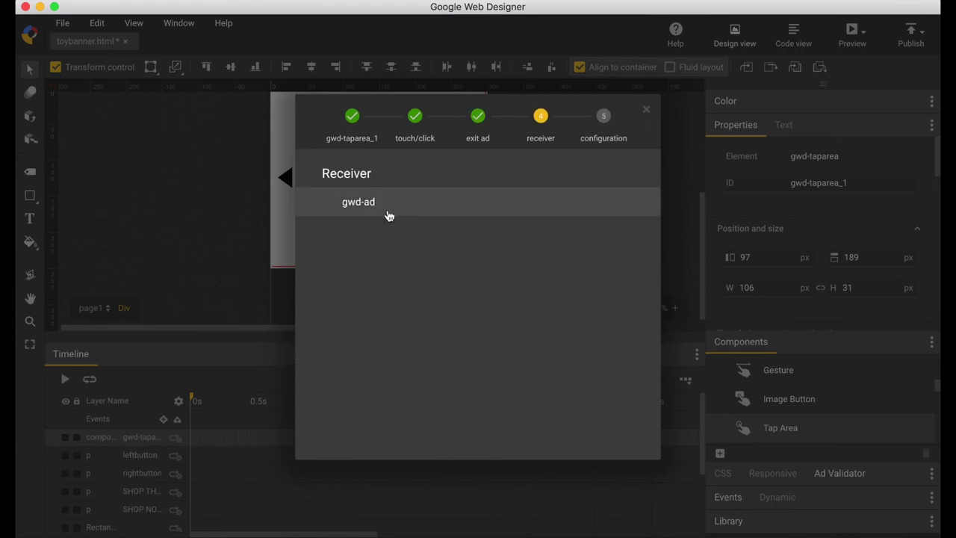
left_click(388, 215)
type("website")
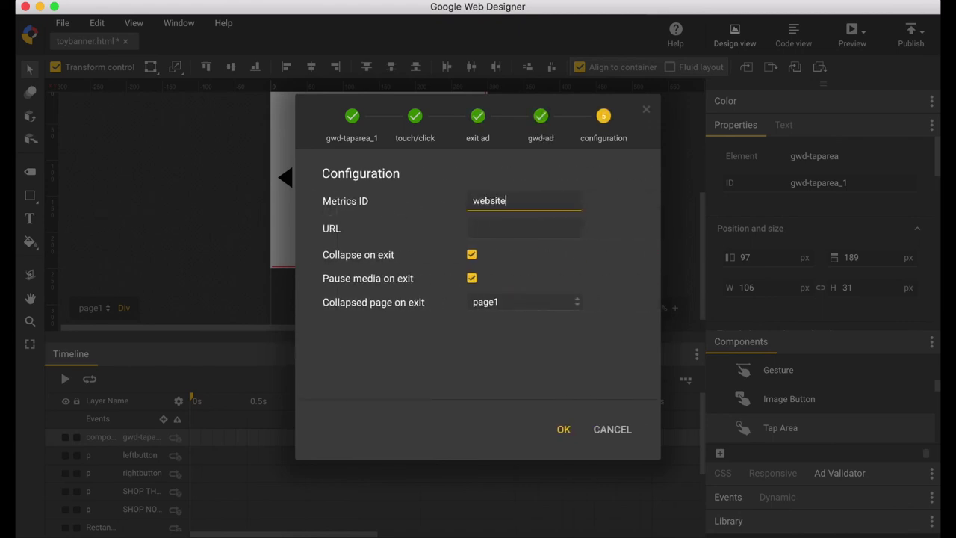
left_click(522, 228)
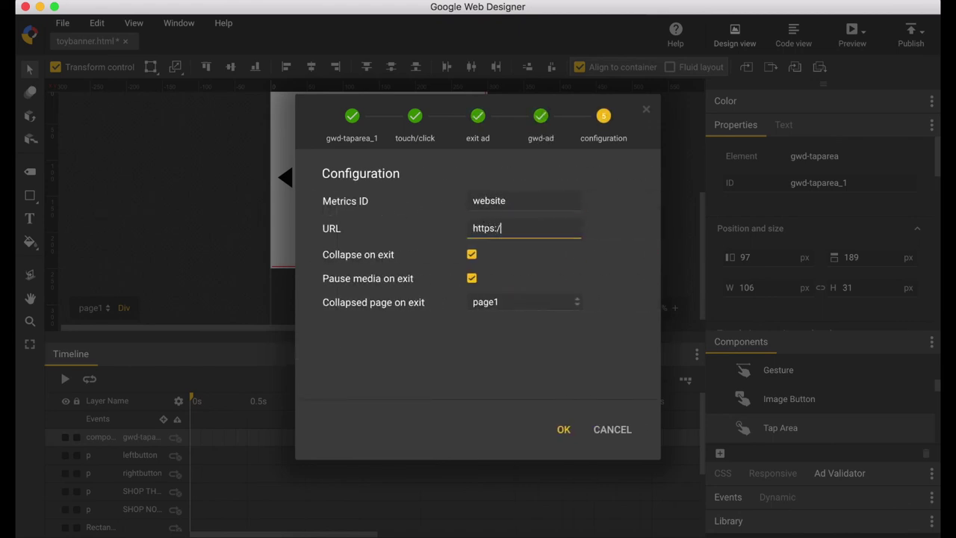
type("https://www.google.com")
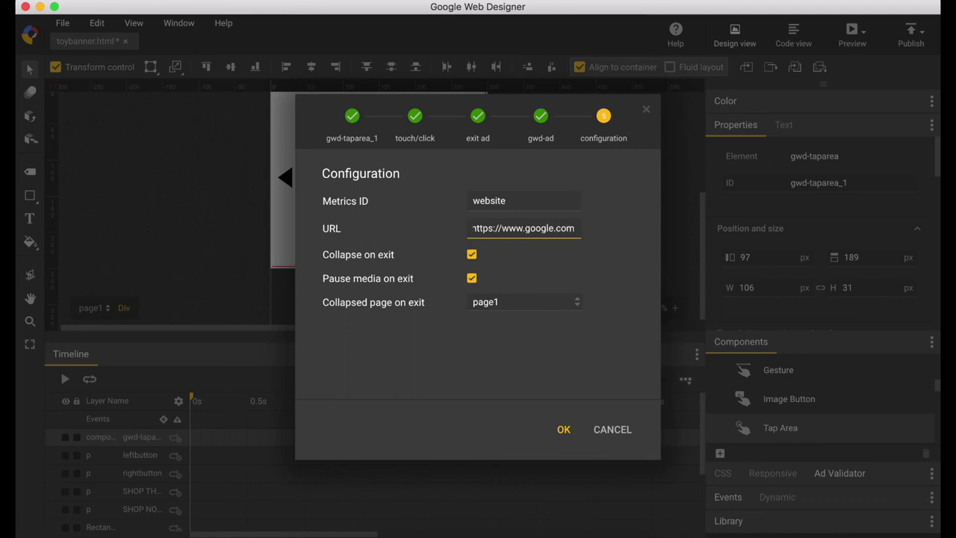
key("Return")
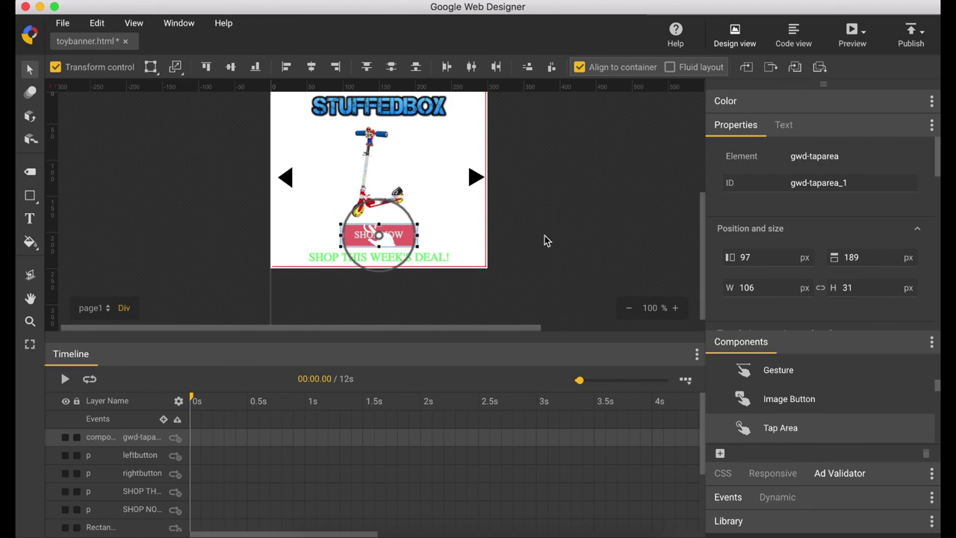
- Place a second Tap Area and resize it to cover the right arrow
left_click_drag(782, 439, 462, 122)
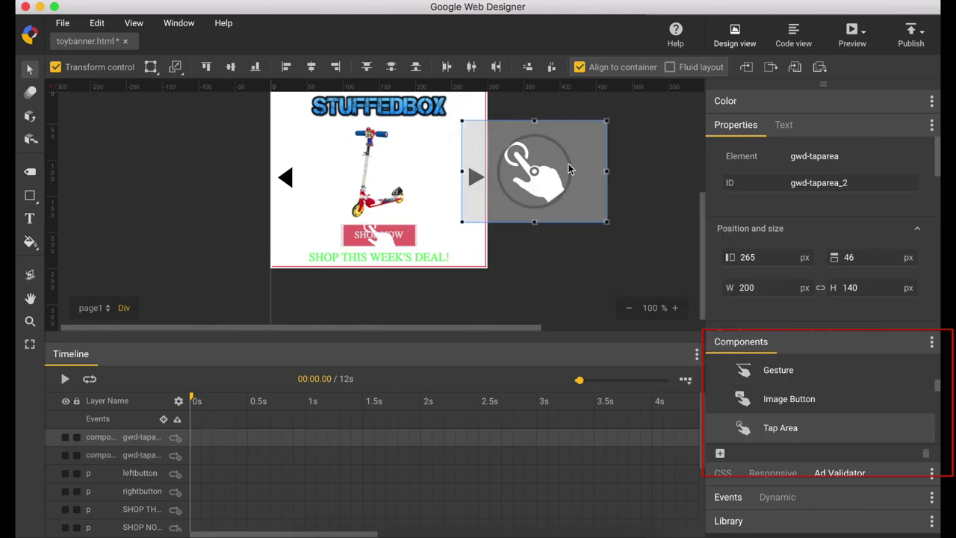
left_click_drag(606, 222, 497, 191)
left_click_drag(480, 123, 467, 181)
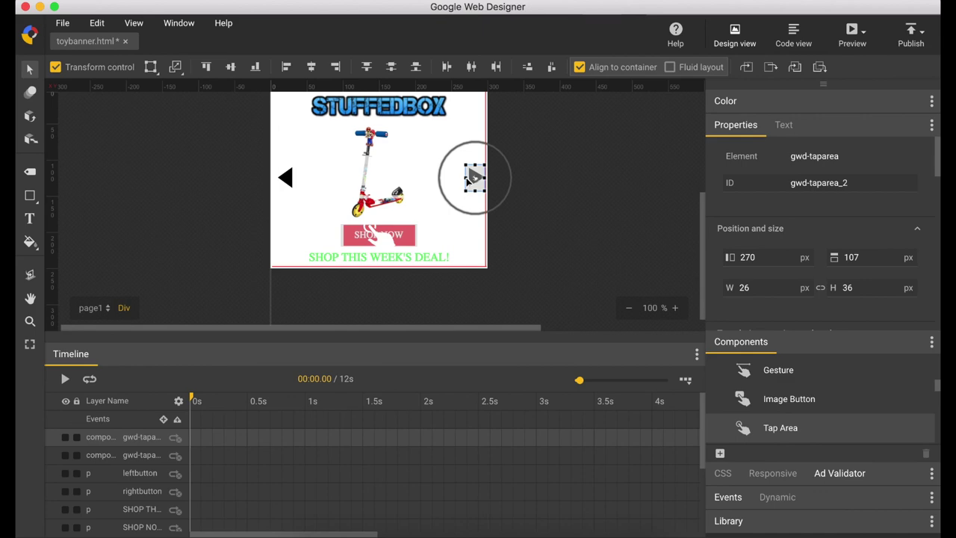
- Add a click event making the right-arrow tap area advance carousel01 forwards
right_click(473, 182)
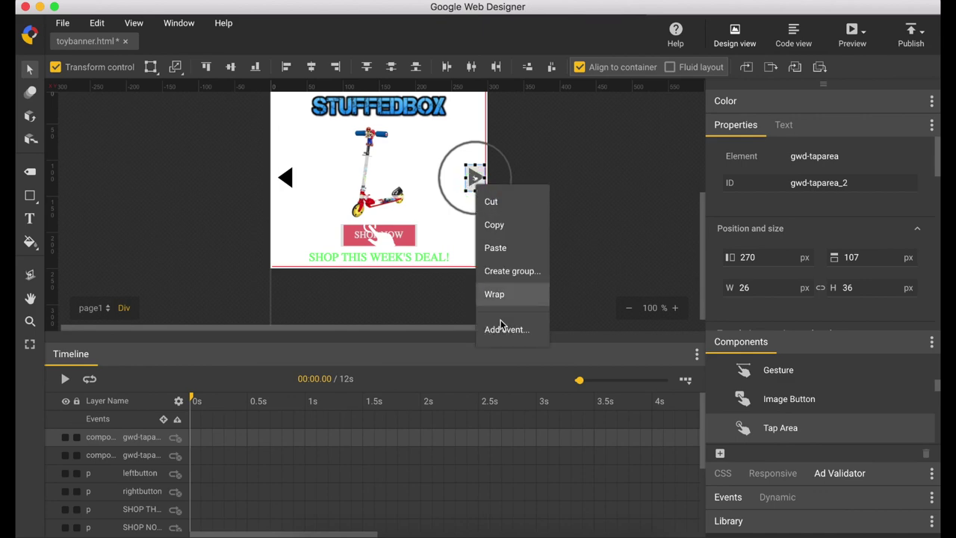
left_click(501, 329)
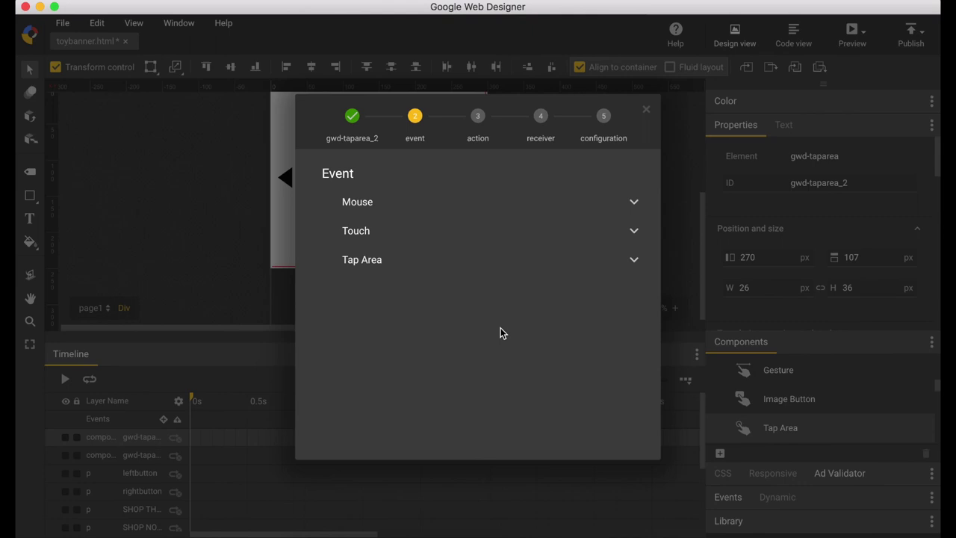
left_click(403, 203)
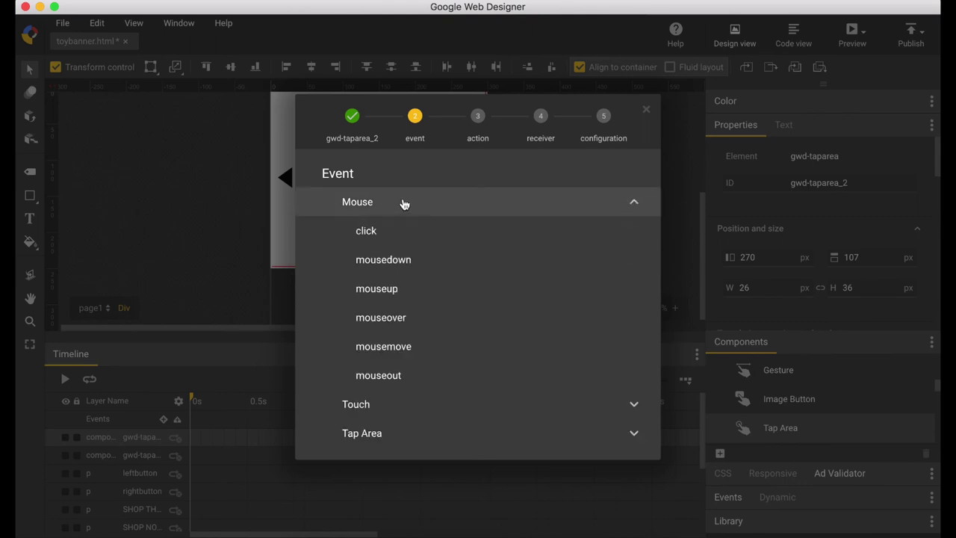
left_click(390, 231)
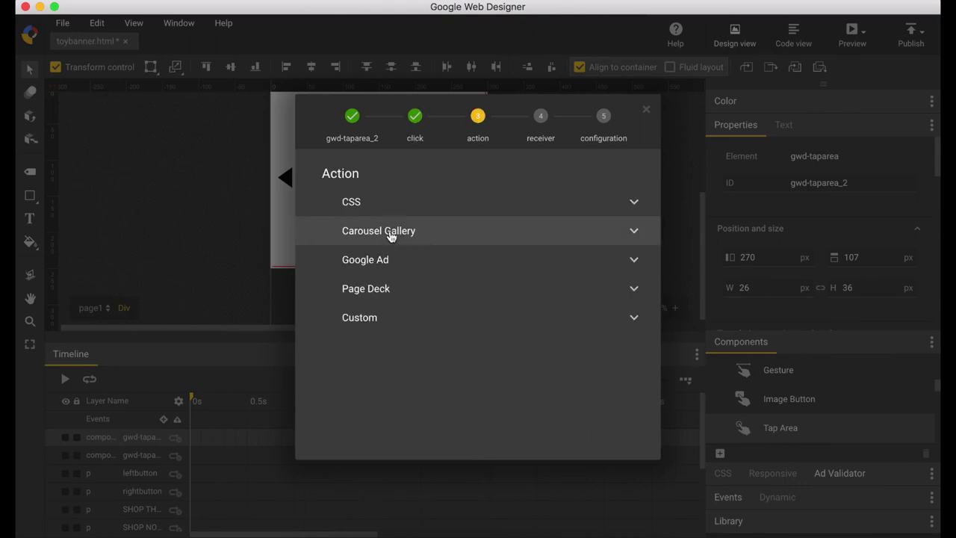
left_click(390, 232)
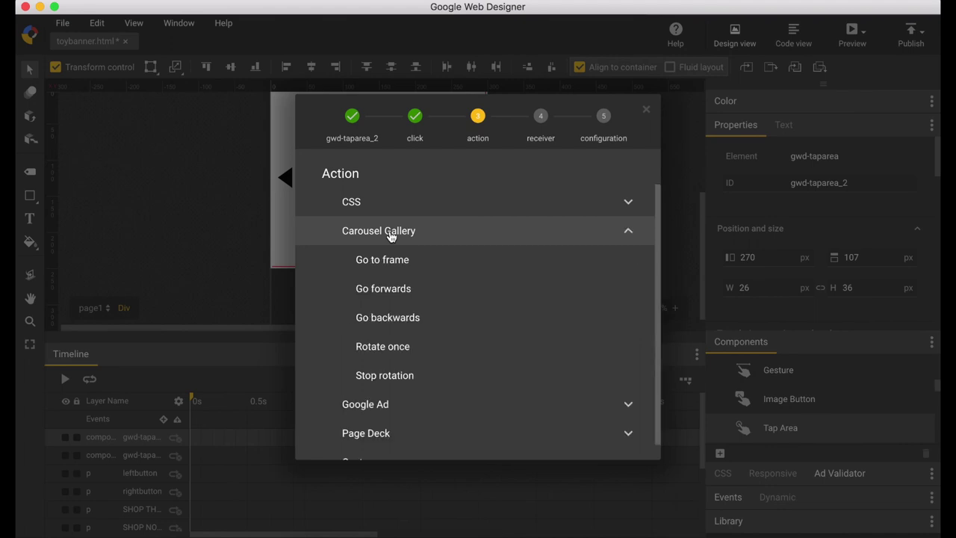
left_click(421, 289)
left_click(416, 205)
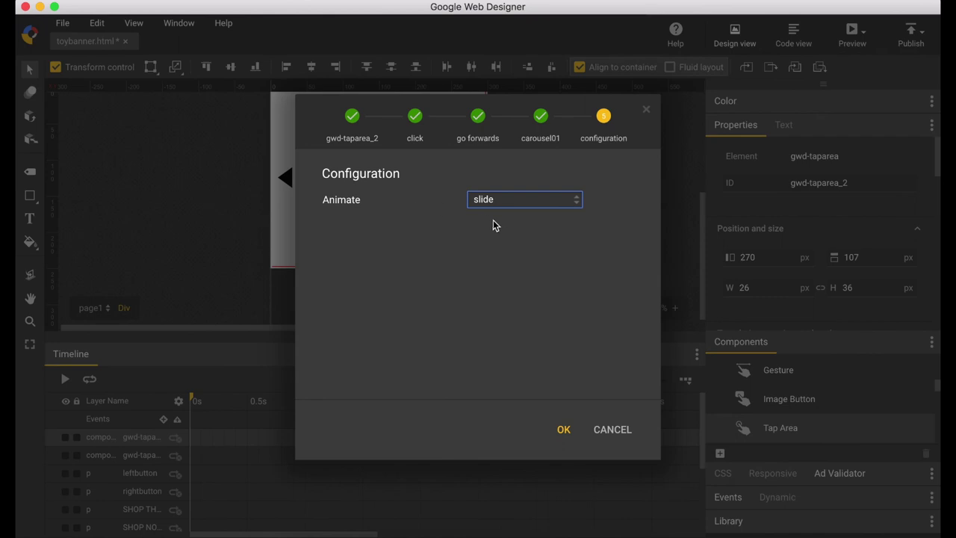
left_click(563, 428)
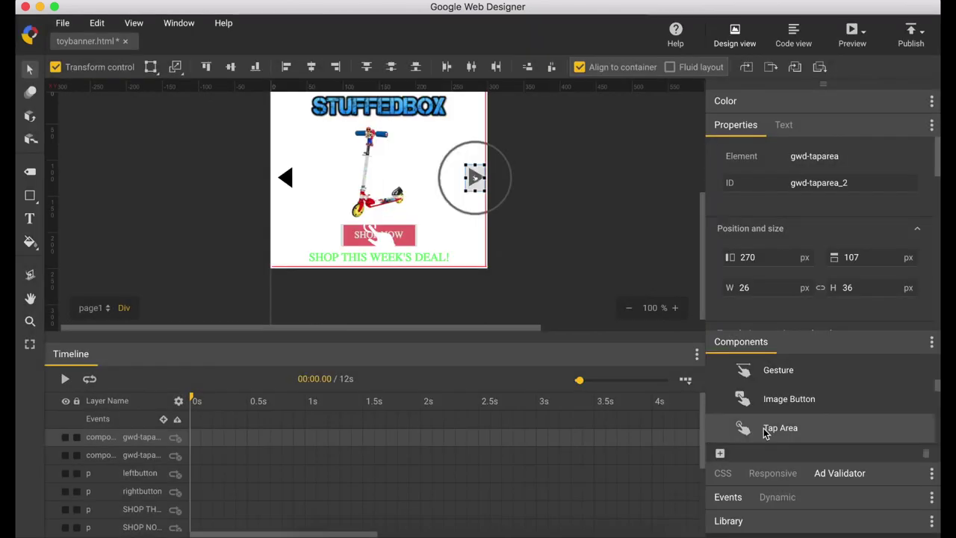
- Place a third Tap Area and resize it to cover the left arrow
left_click(647, 377)
left_click_drag(646, 377, 197, 138)
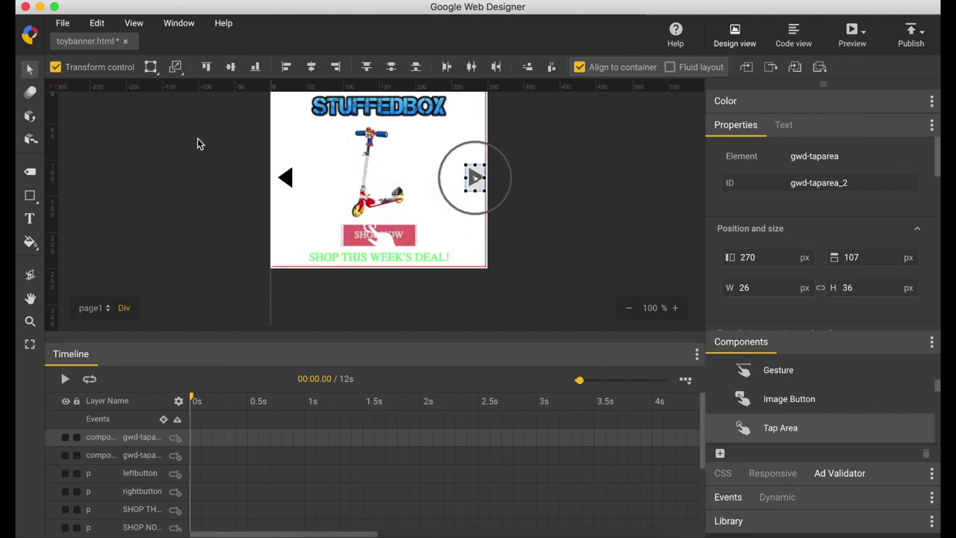
left_click_drag(341, 241, 295, 188)
left_click_drag(197, 138, 277, 165)
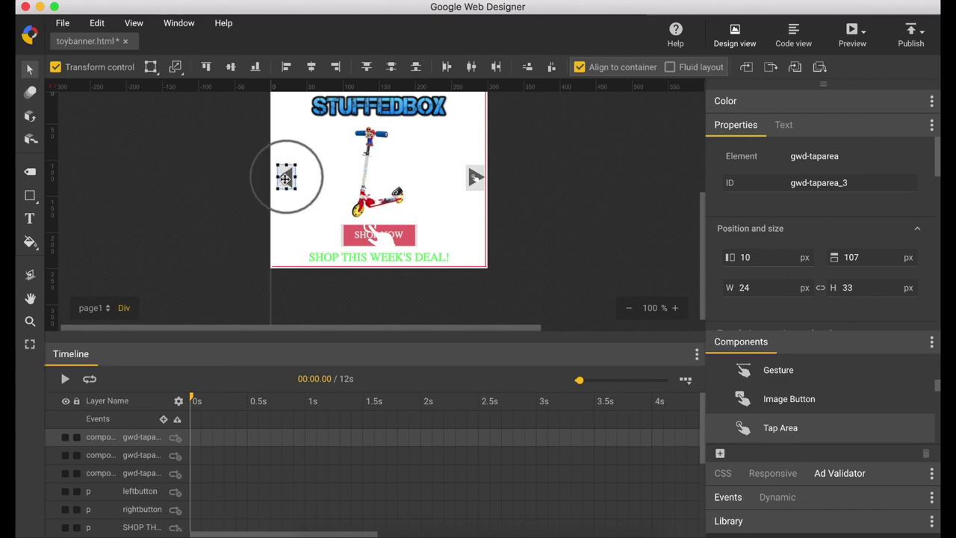
- Add a click event making the left-arrow tap area move carousel01 backwards
right_click(285, 177)
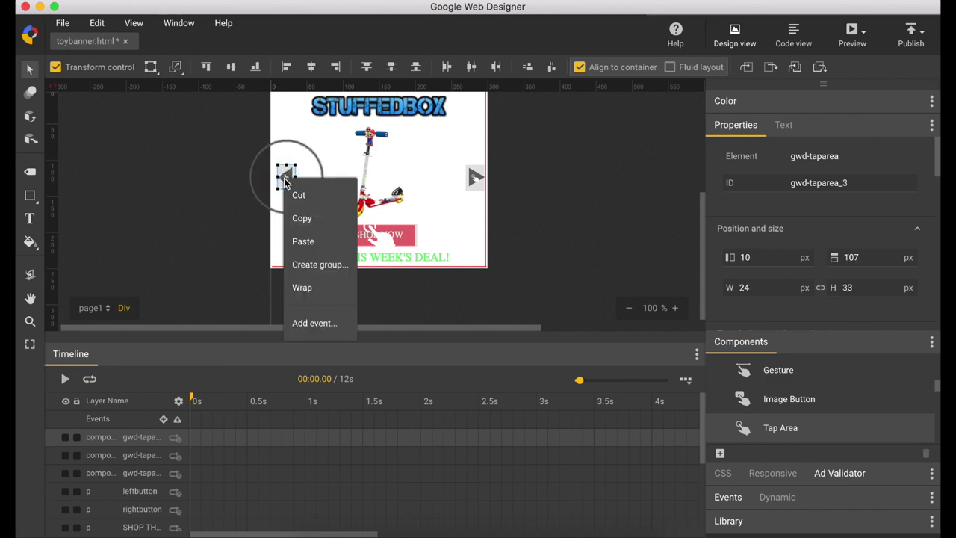
left_click(307, 329)
left_click(378, 207)
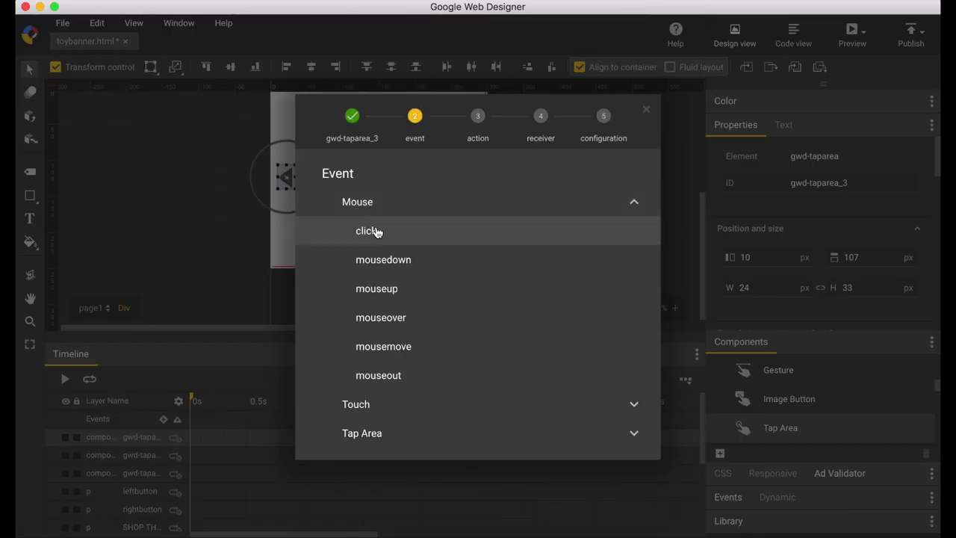
left_click(375, 231)
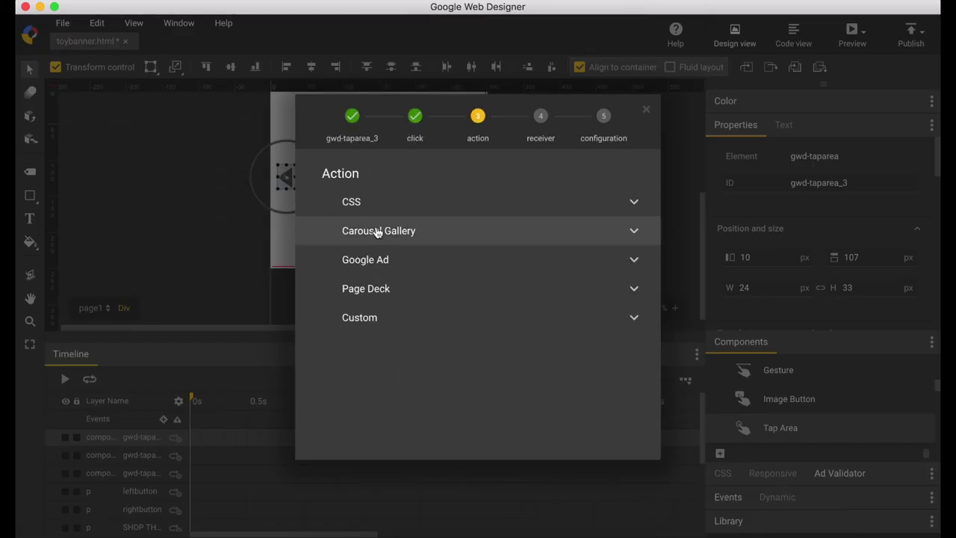
left_click(377, 232)
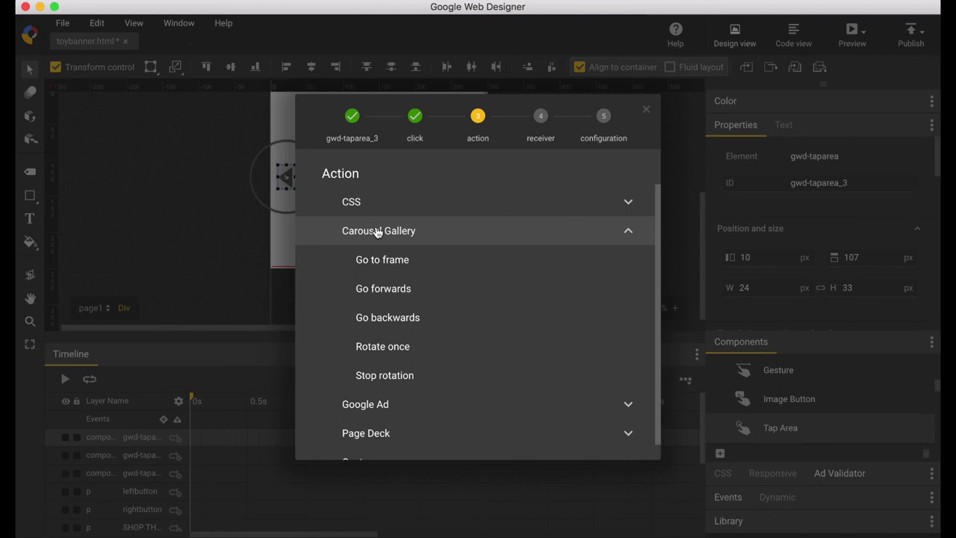
left_click(416, 322)
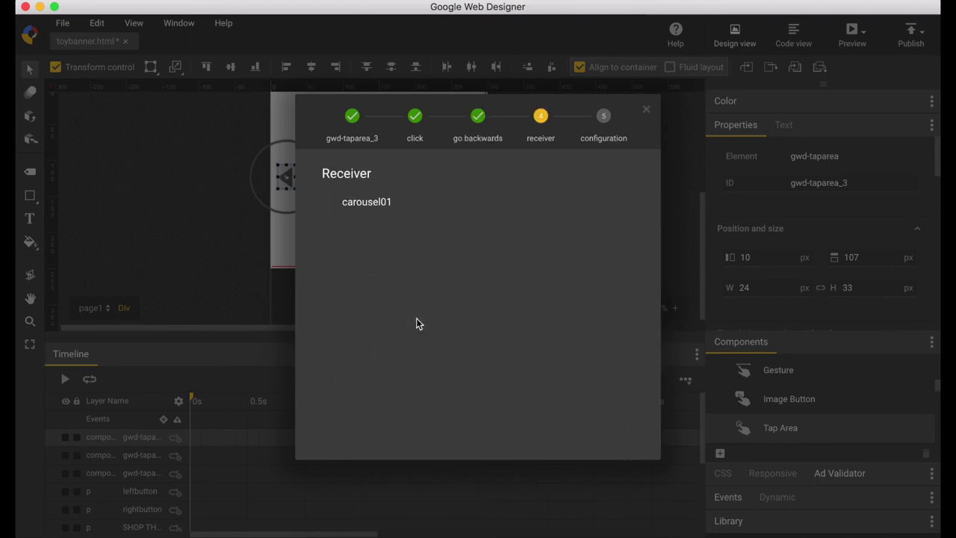
left_click(401, 202)
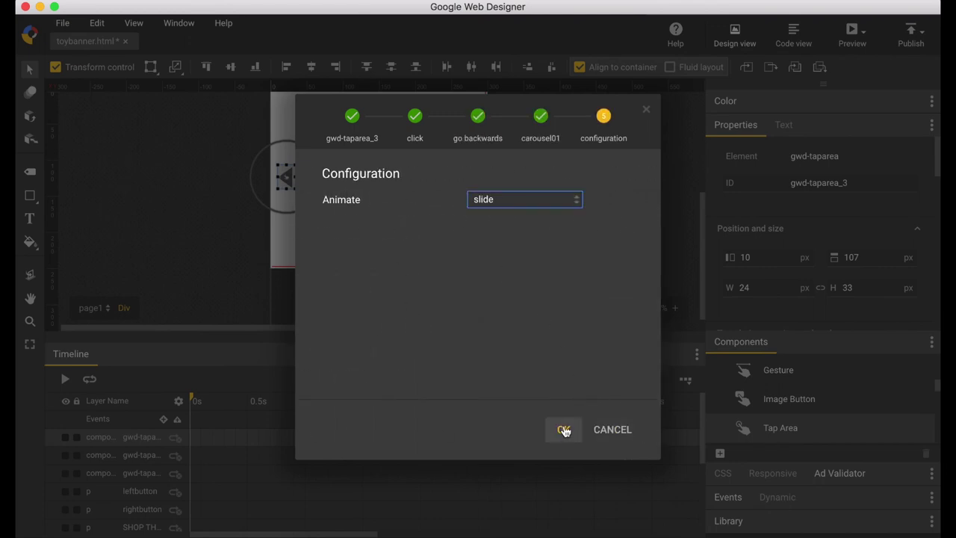
left_click(564, 429)
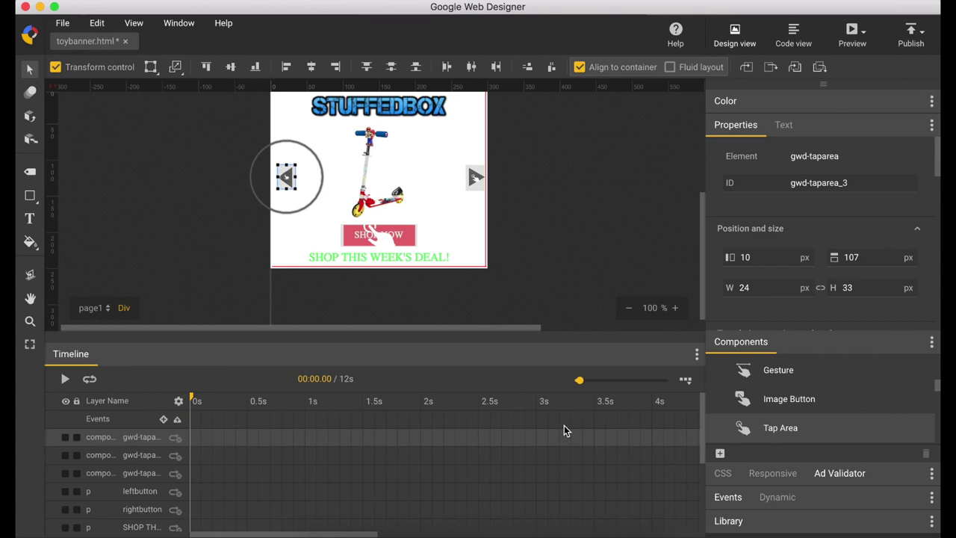
left_click(589, 251)
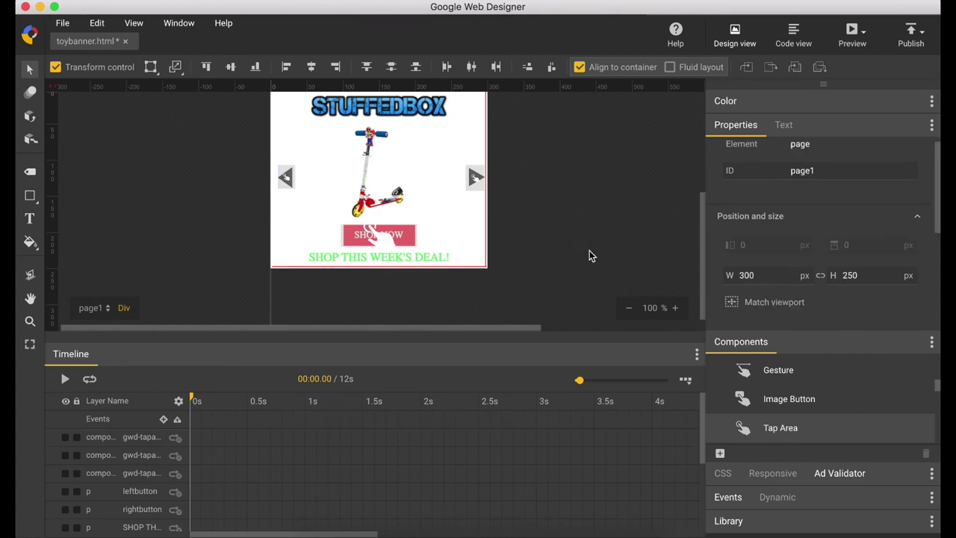
- Preview the banner in Chrome and check both arrows cycle through the scooters
left_click(852, 31)
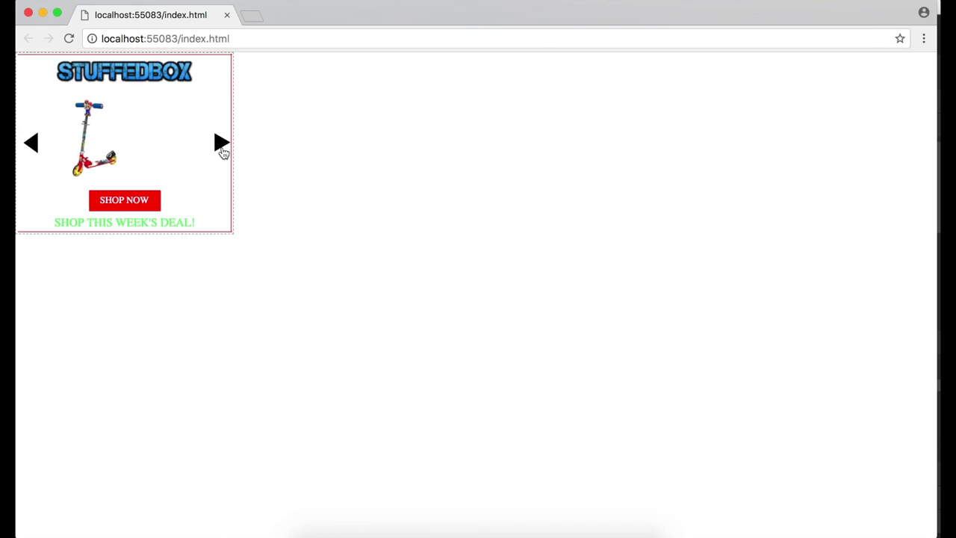
left_click(222, 149)
left_click(223, 152)
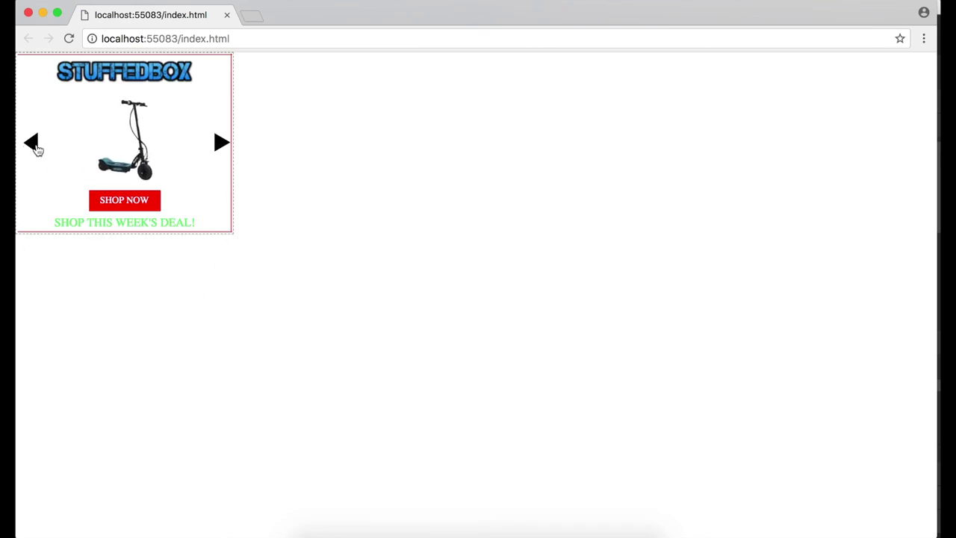
left_click(34, 147)
left_click(34, 148)
left_click(225, 142)
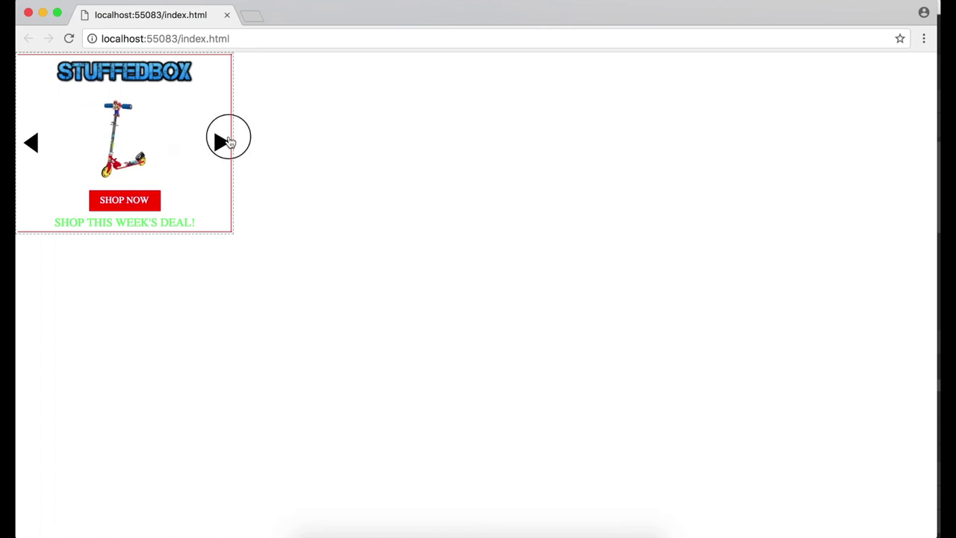
left_click(225, 142)
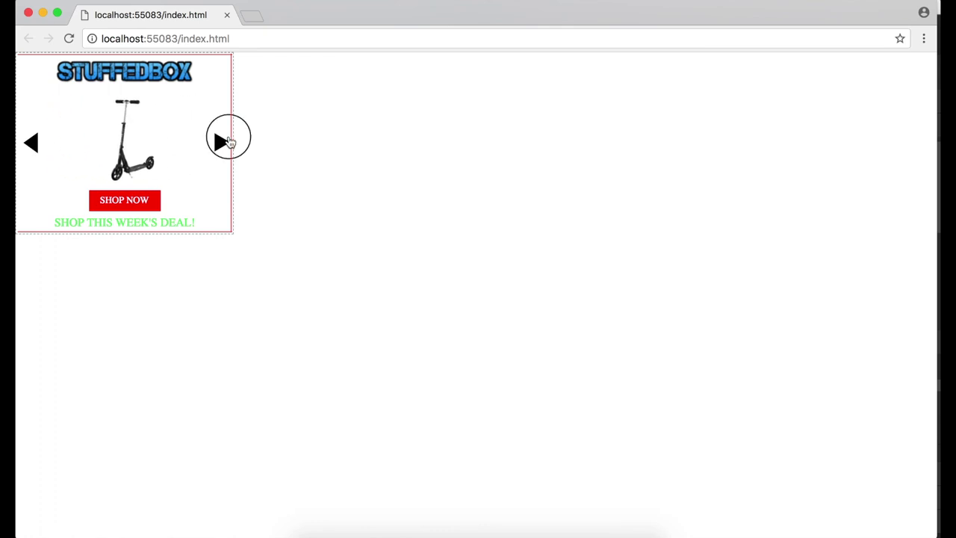
- Test that SHOP NOW opens Google, close that tab, and switch to Finder
left_click(126, 199)
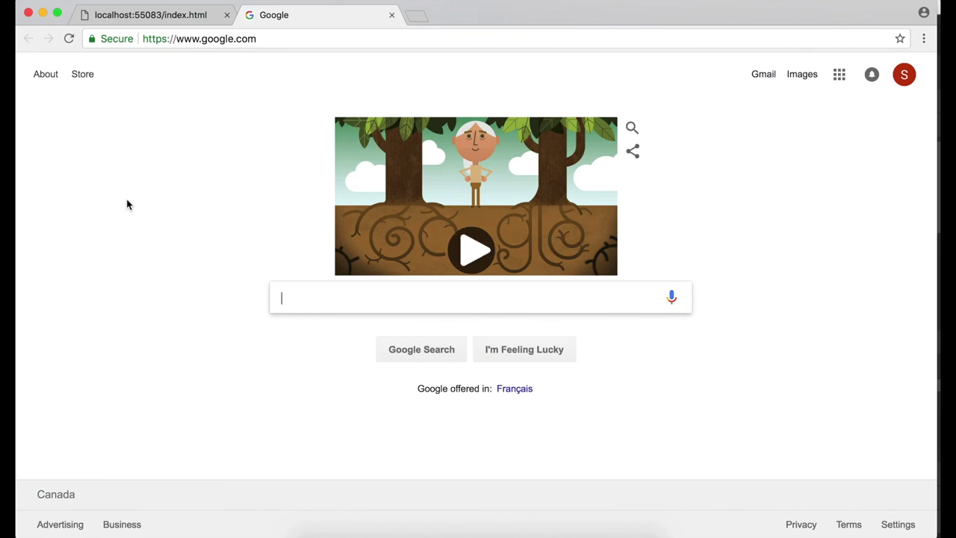
key("super+w")
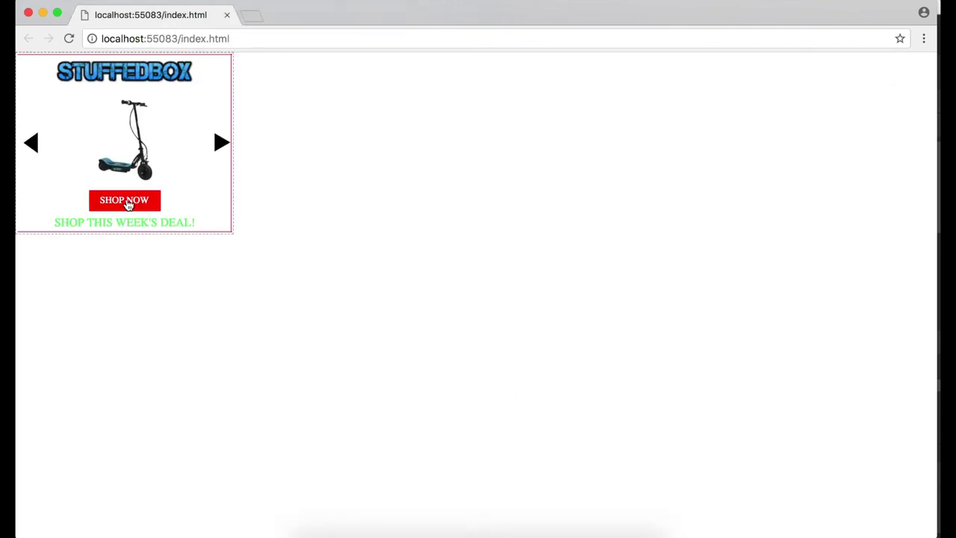
key("super+Tab")
key("super+Tab")
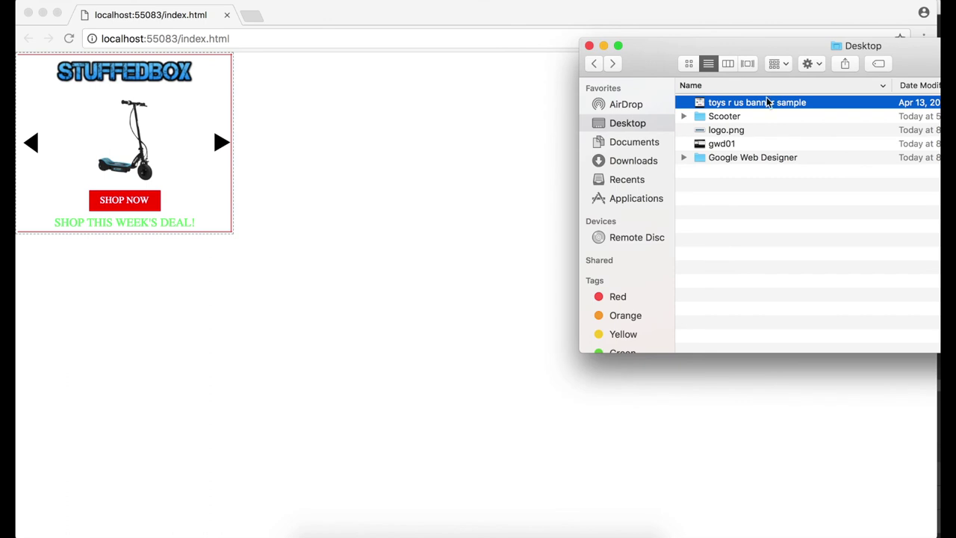
- Quick Look the Toys R Us banner sample video, then return to the StuffedBox banner in Chrome
key("space")
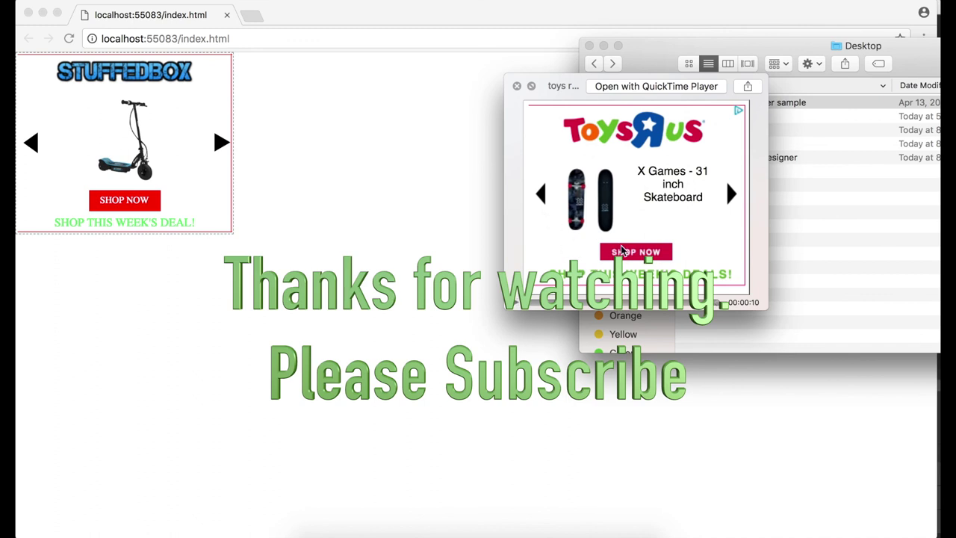
key("space")
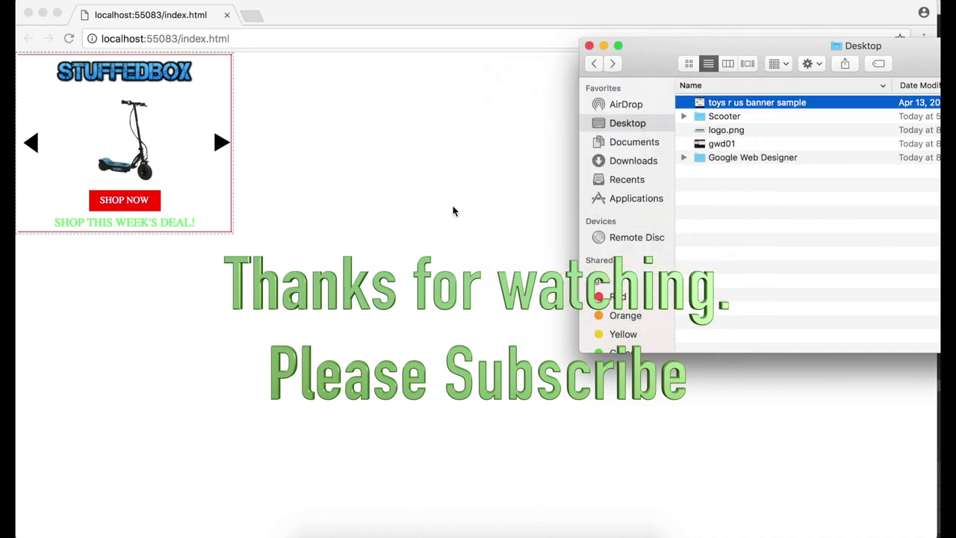
left_click(453, 207)
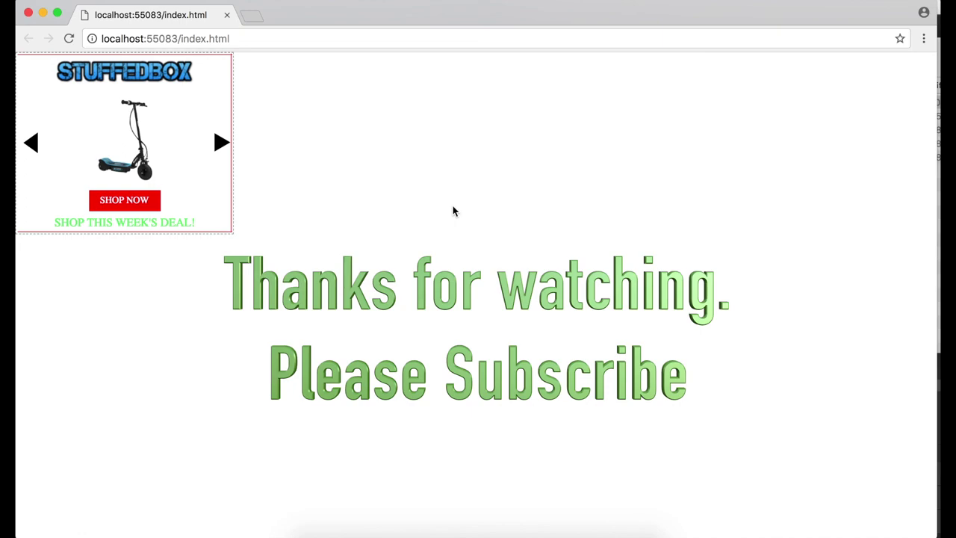